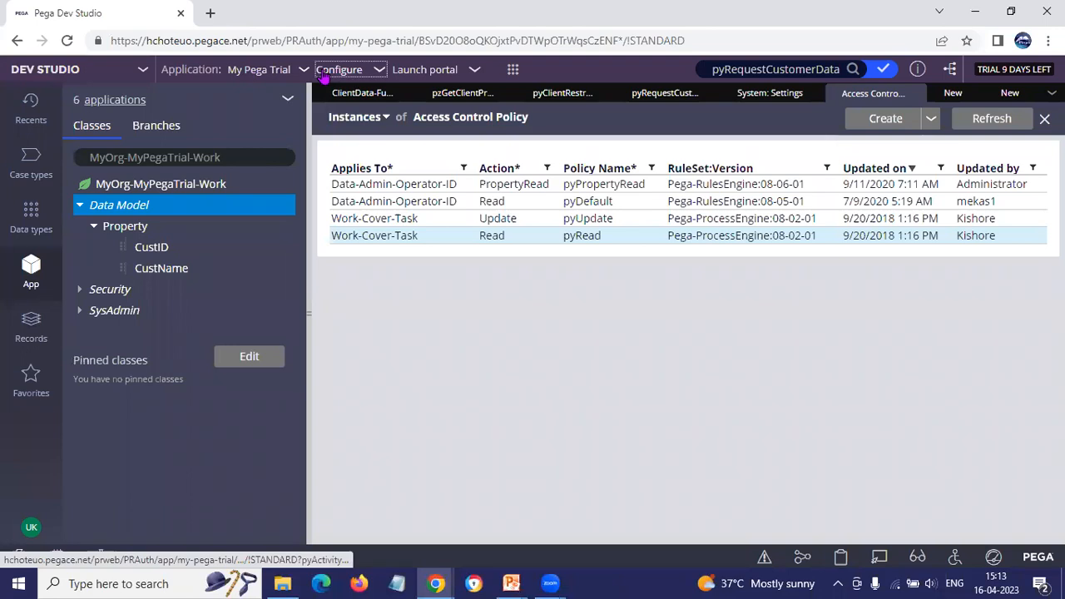
Step: Open the Data Encryption page of the system settings from the configuration options
mouse_move(309, 217)
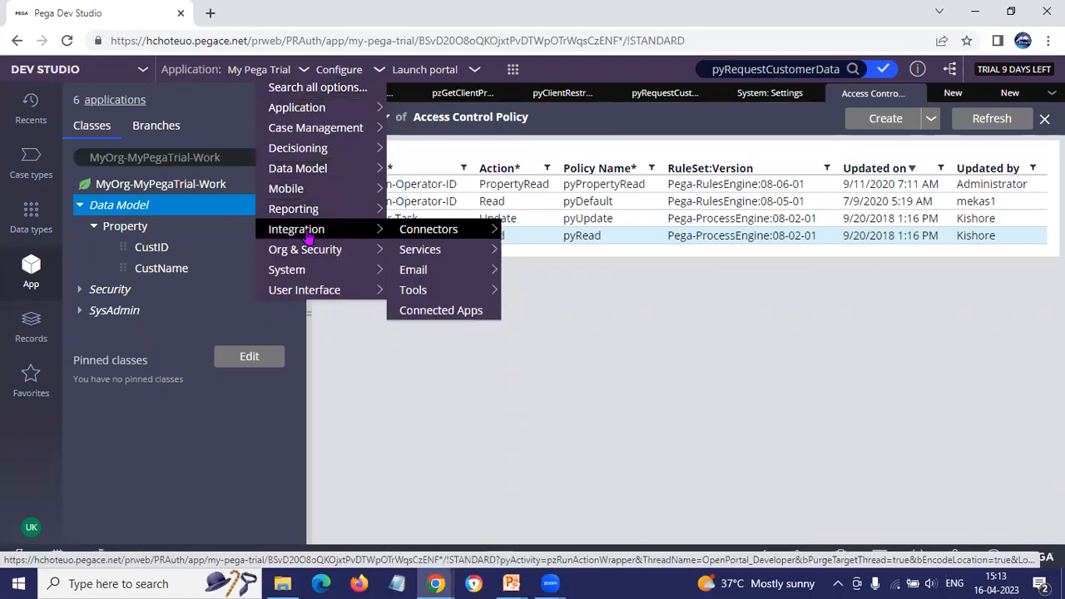
mouse_move(309, 274)
mouse_move(439, 293)
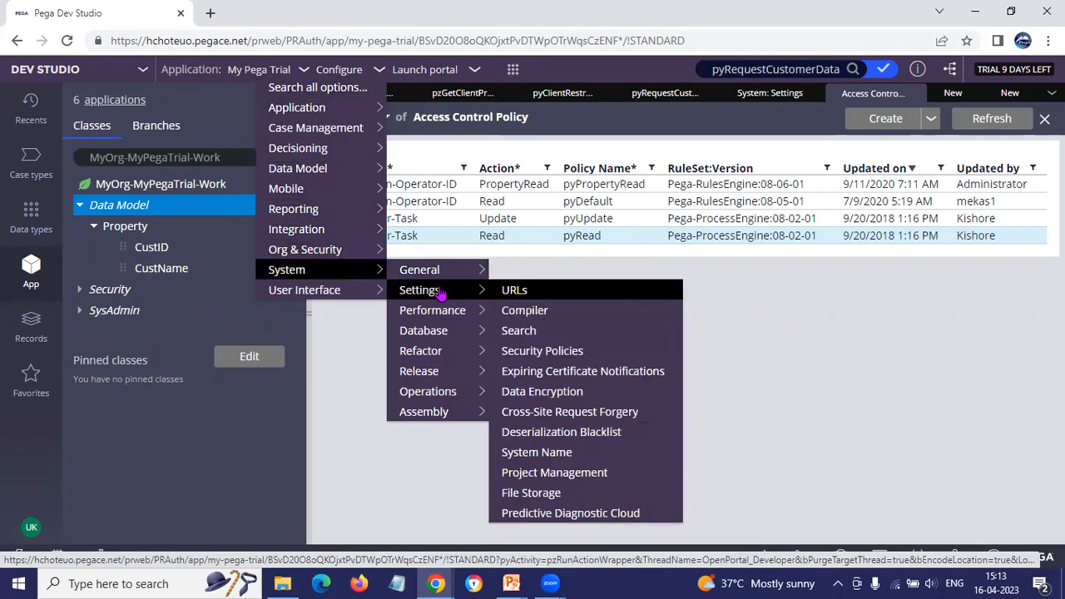
left_click(532, 393)
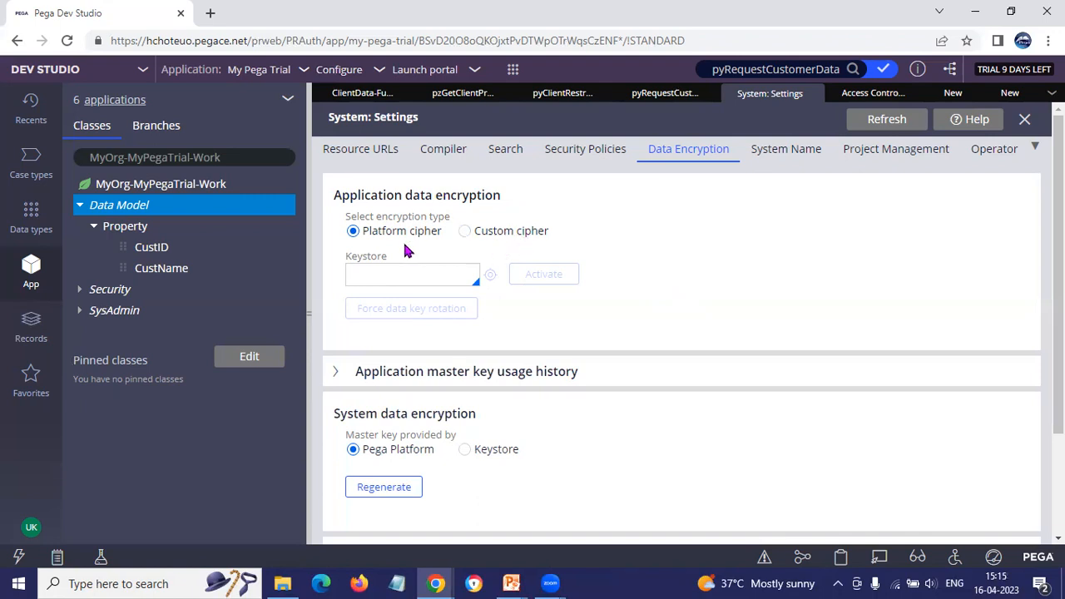
Step: Try to switch the application data encryption type to Custom cipher
left_click(390, 280)
left_click(464, 232)
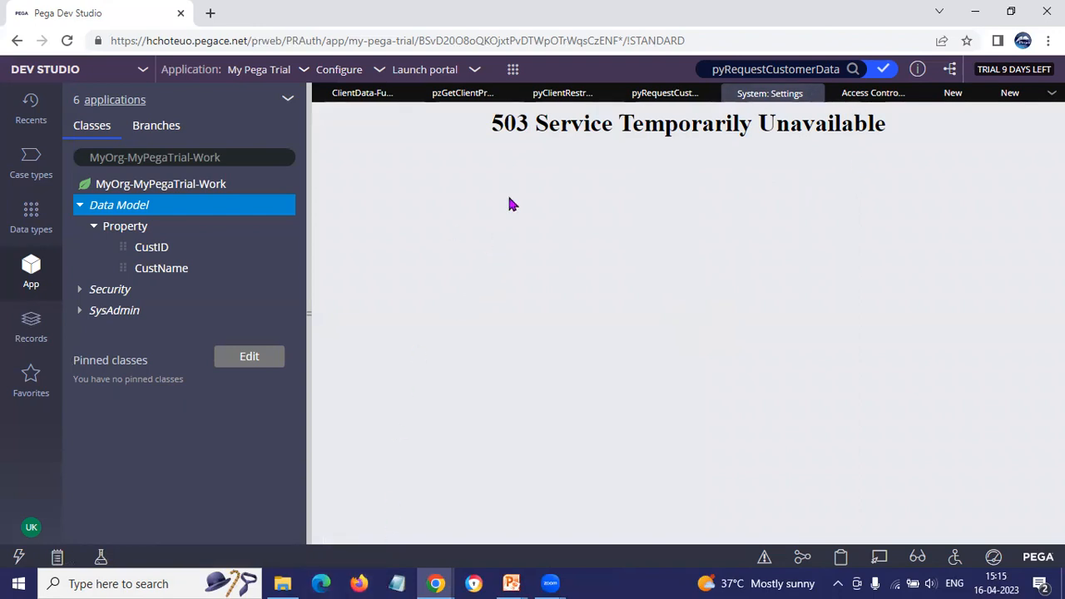
left_click(905, 30)
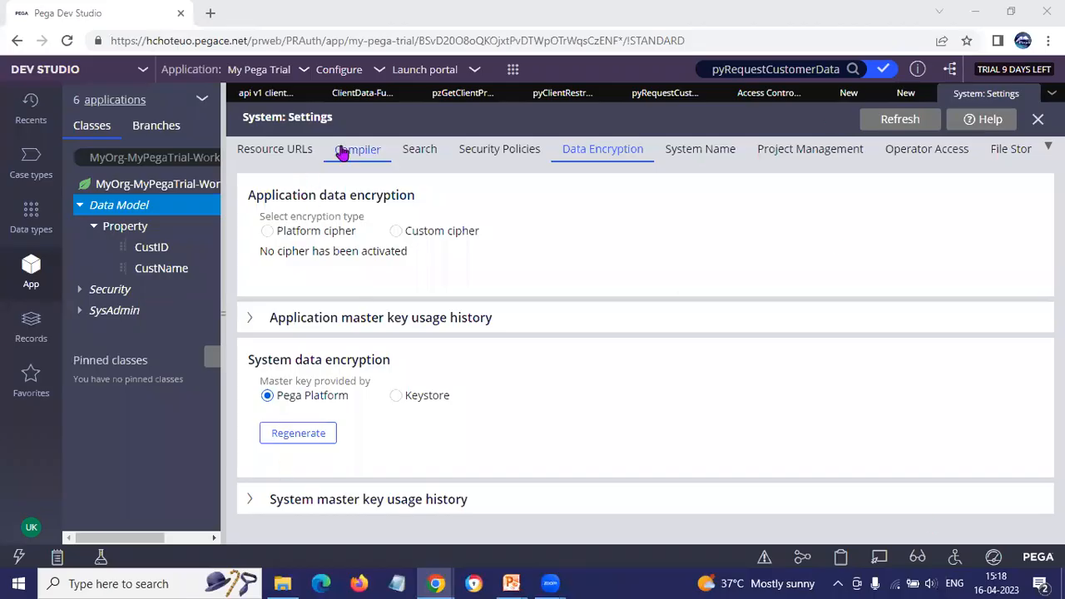
Step: Bring up the system's Data Encryption settings again
left_click(339, 71)
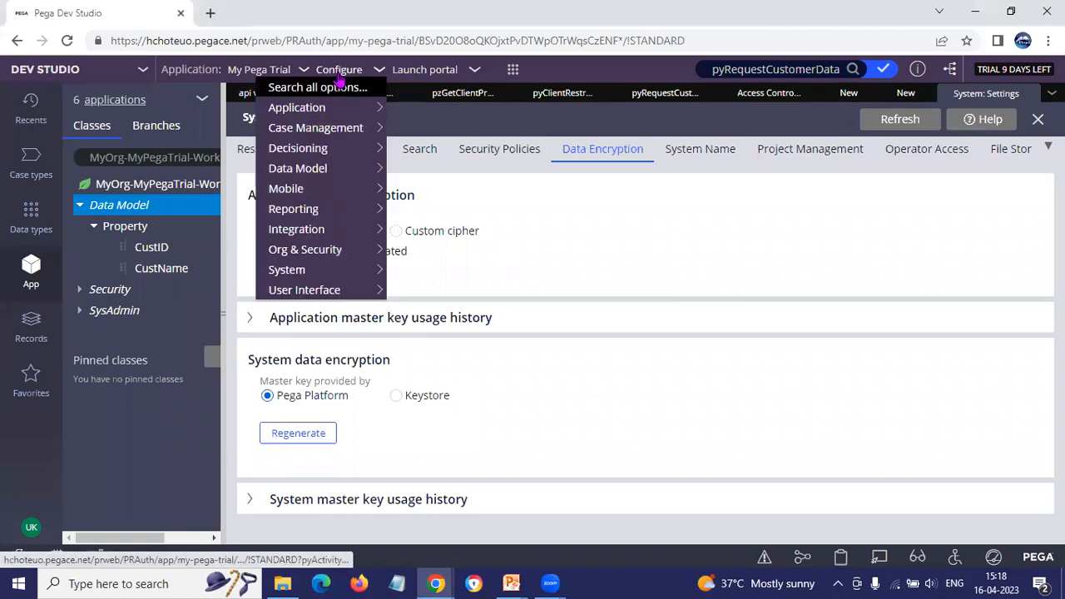
mouse_move(320, 116)
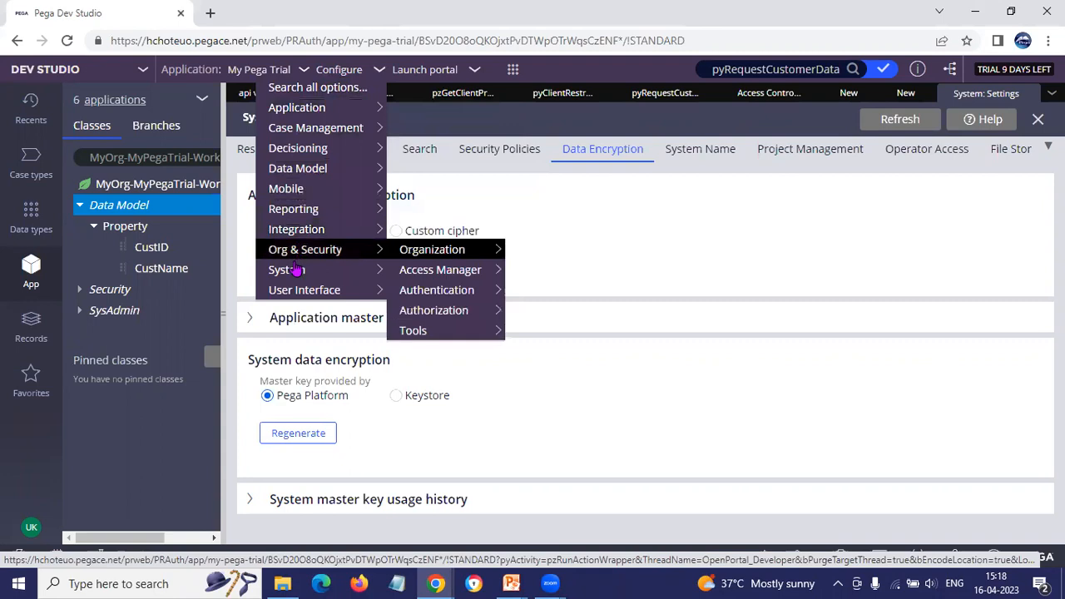
mouse_move(293, 274)
mouse_move(408, 293)
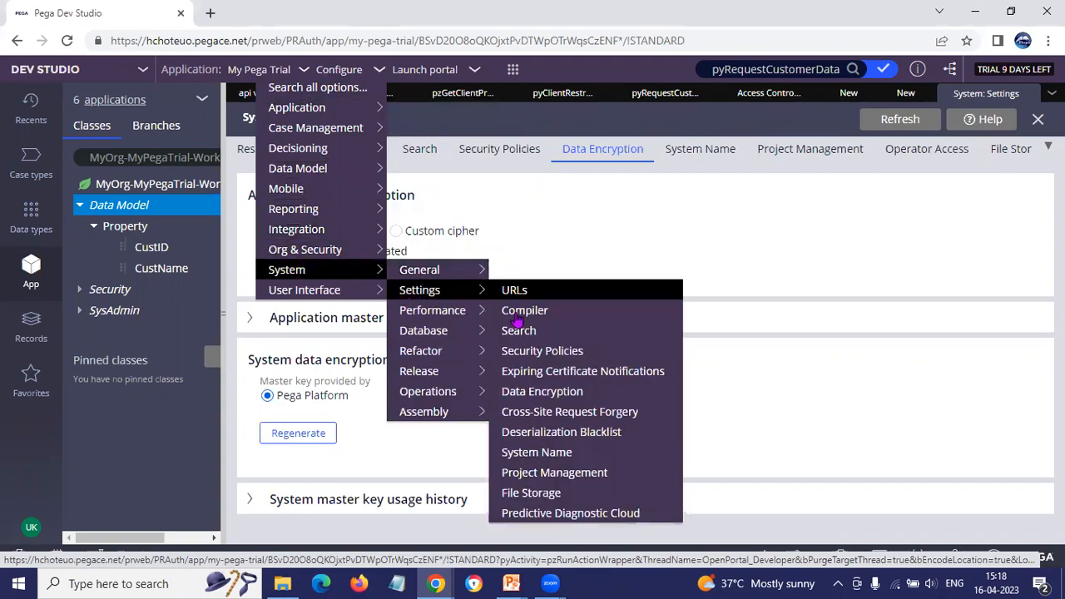
left_click(542, 391)
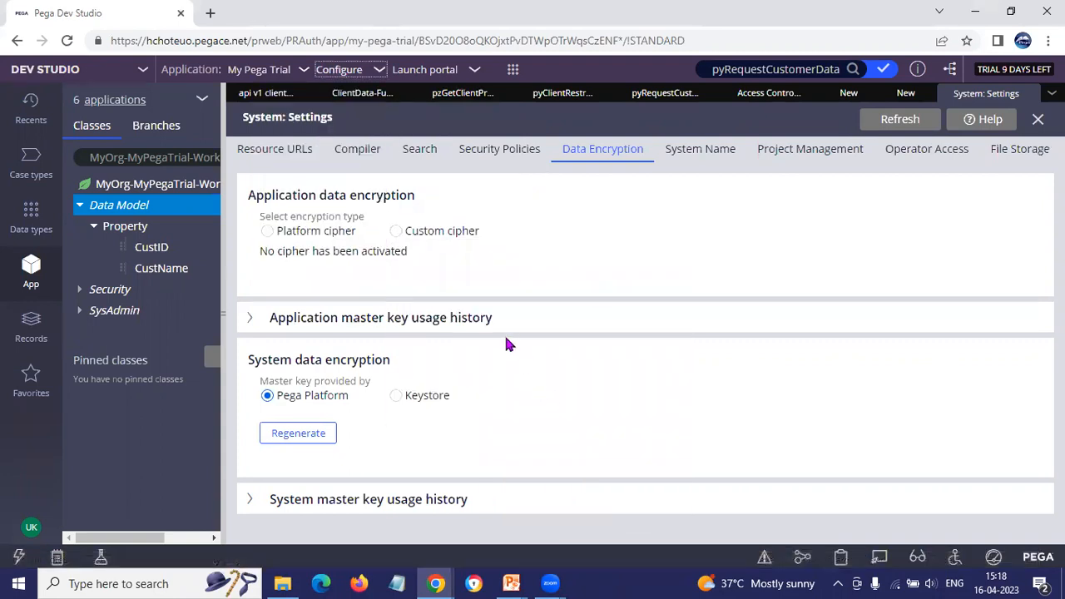
Step: Compare Platform cipher with Custom cipher and Pega Platform with Keystore as master key provider, leaving Platform cipher and Pega Platform selected
left_click(268, 232)
left_click(321, 273)
left_click(397, 234)
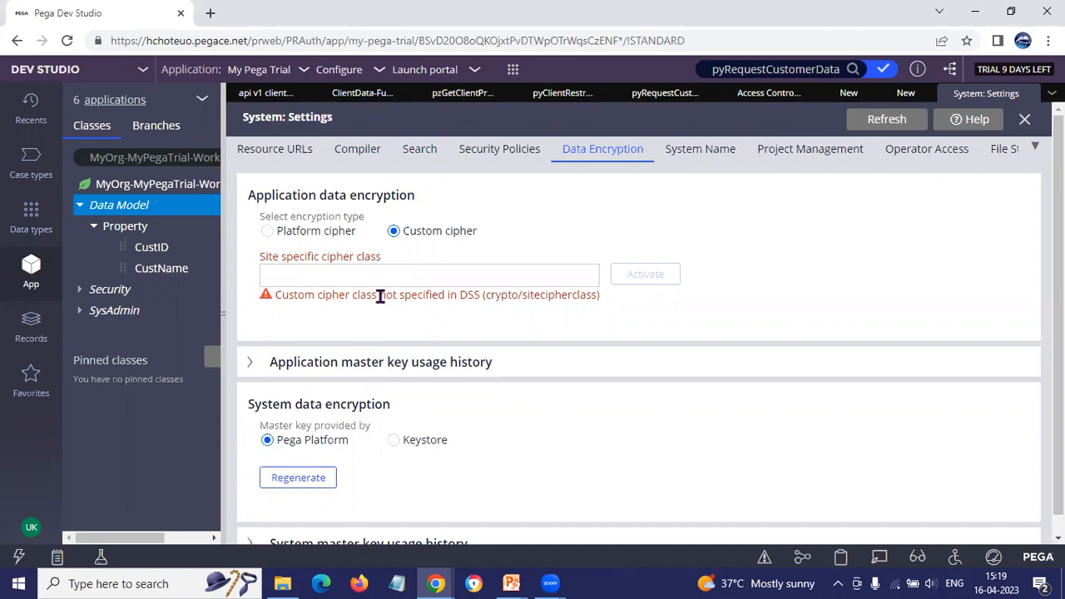
left_click(268, 231)
left_click(317, 276)
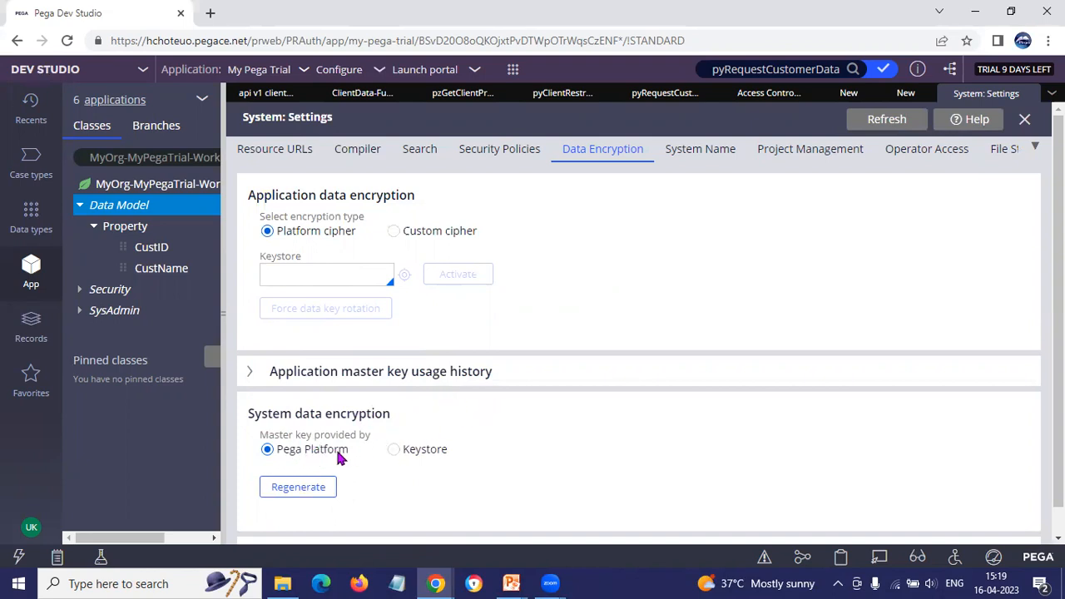
left_click(393, 449)
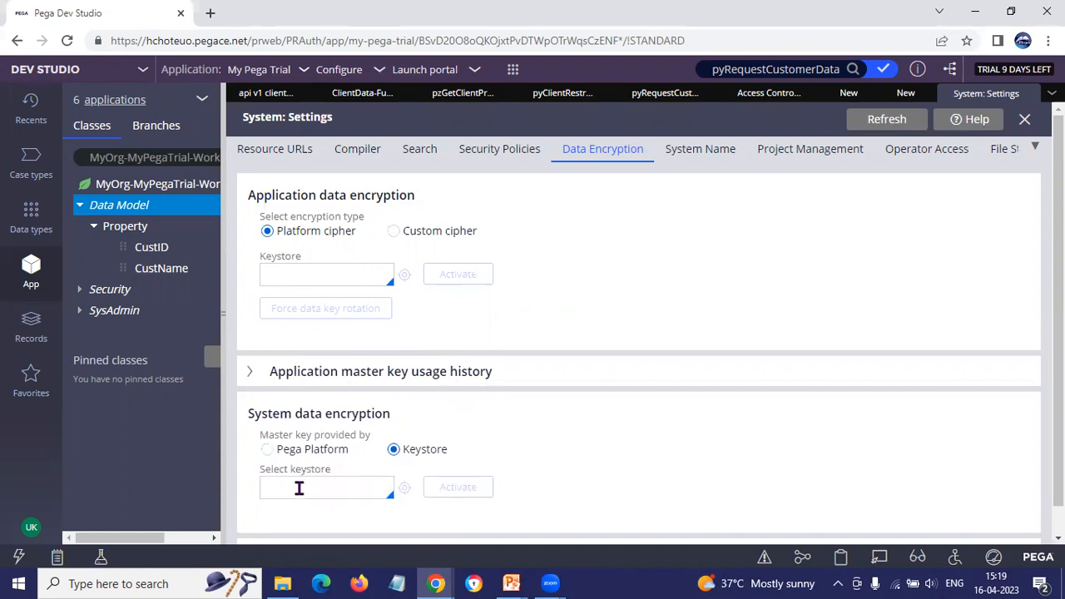
left_click(267, 449)
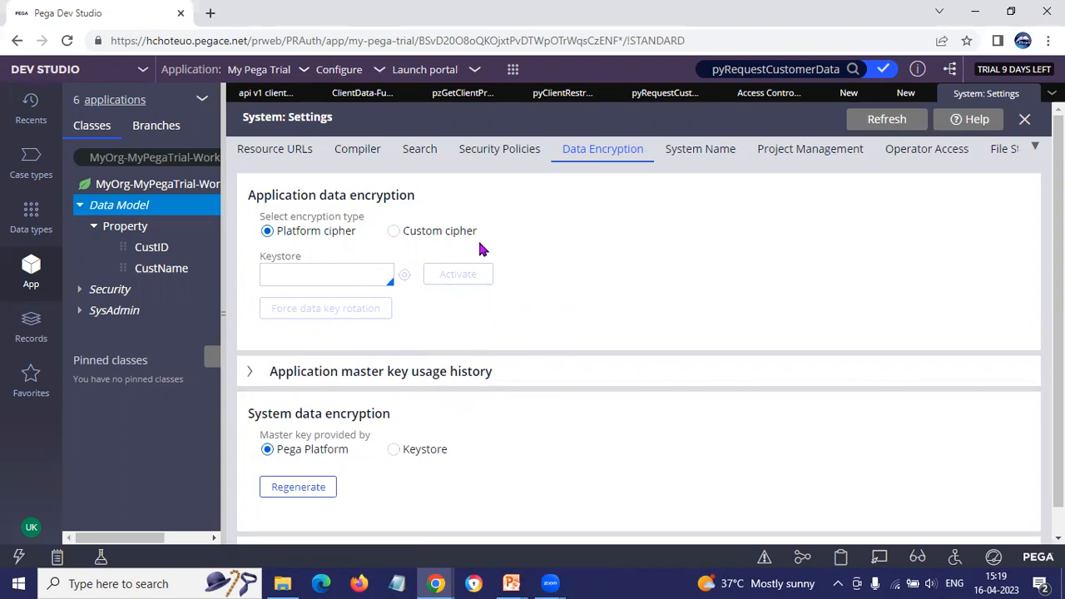
key("alt+Tab")
key("alt+Tab")
key("alt+Tab")
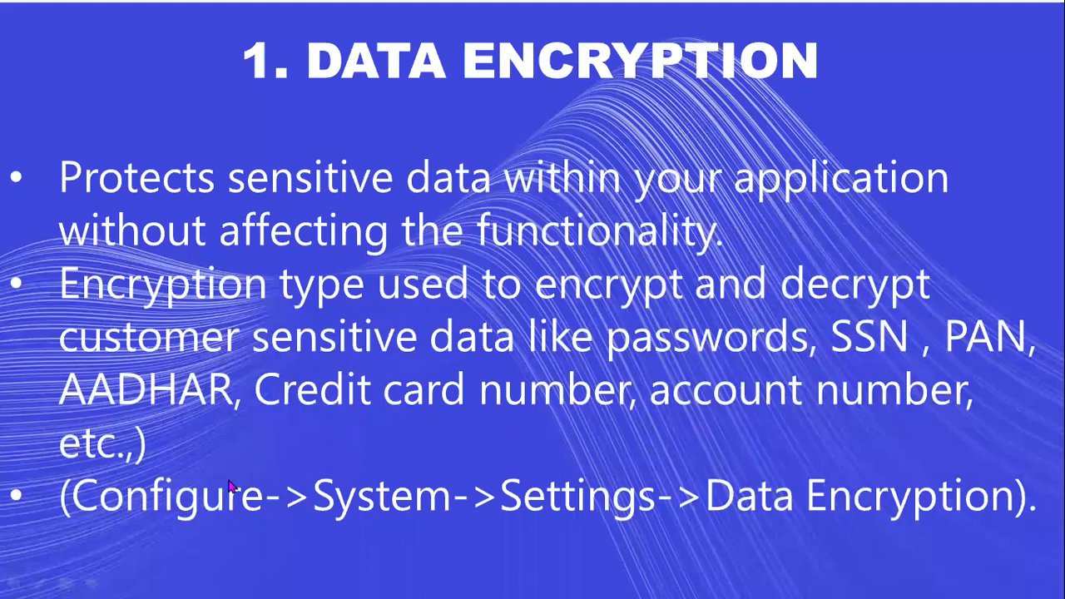
left_click(455, 358)
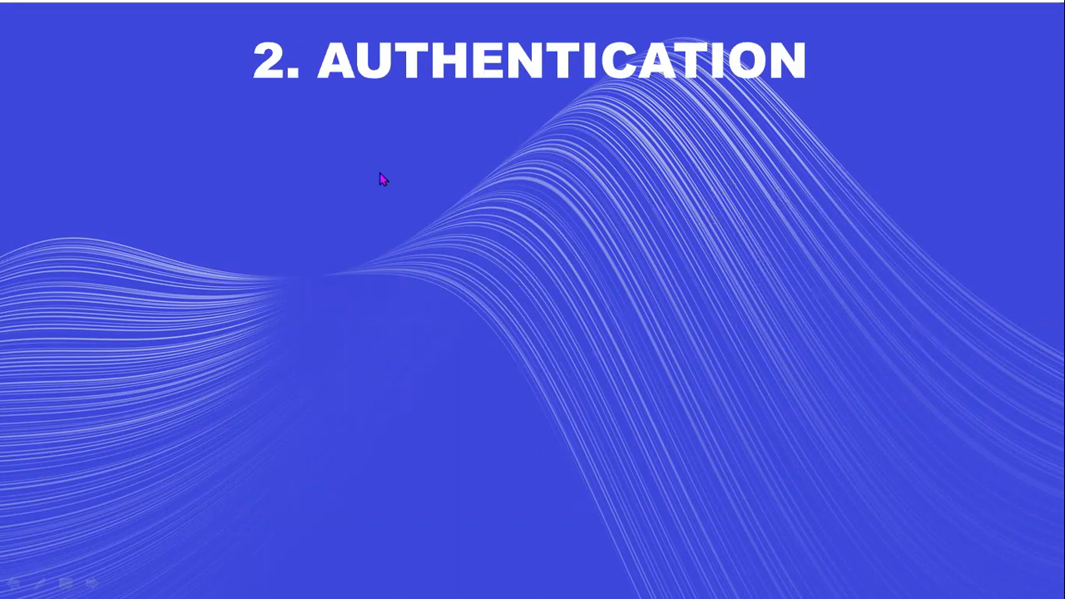
left_click(423, 322)
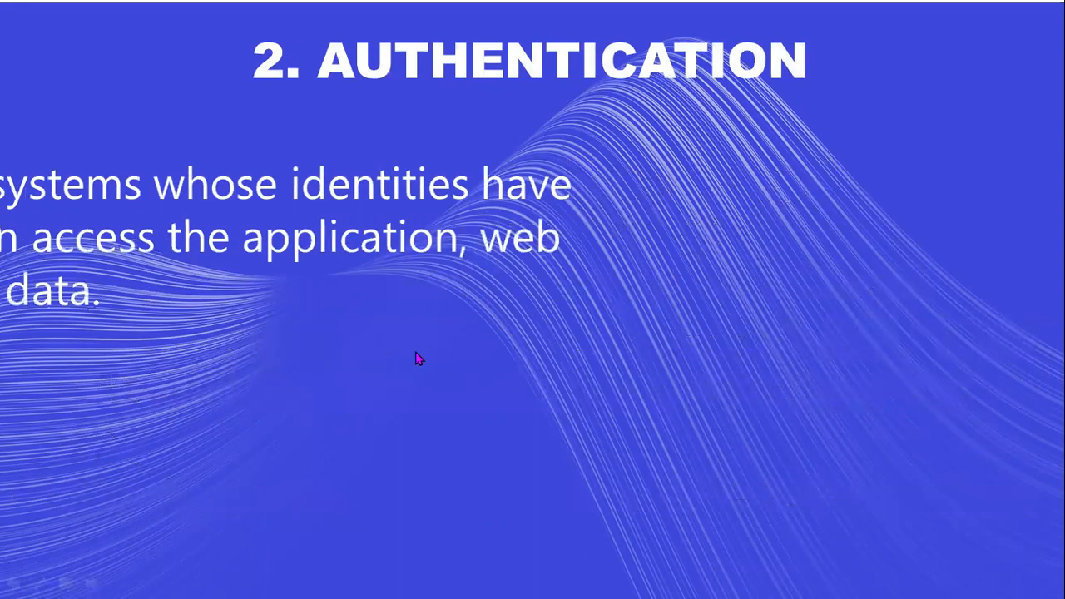
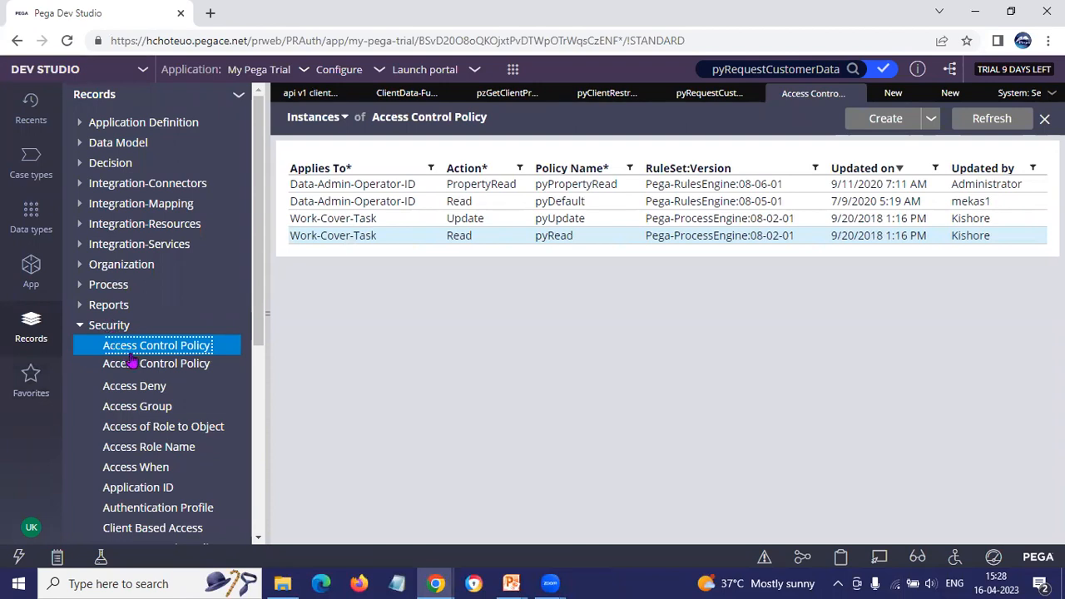
Step: Try to open the Access Control Policy Condition and Access Deny instance lists from the Security records
left_click(157, 366)
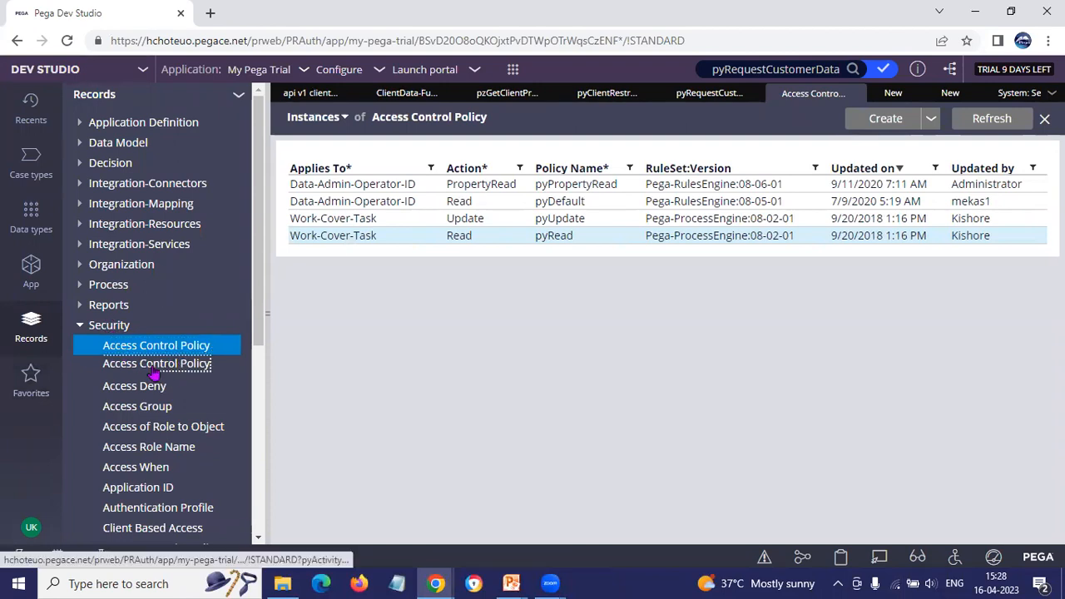
left_click(676, 133)
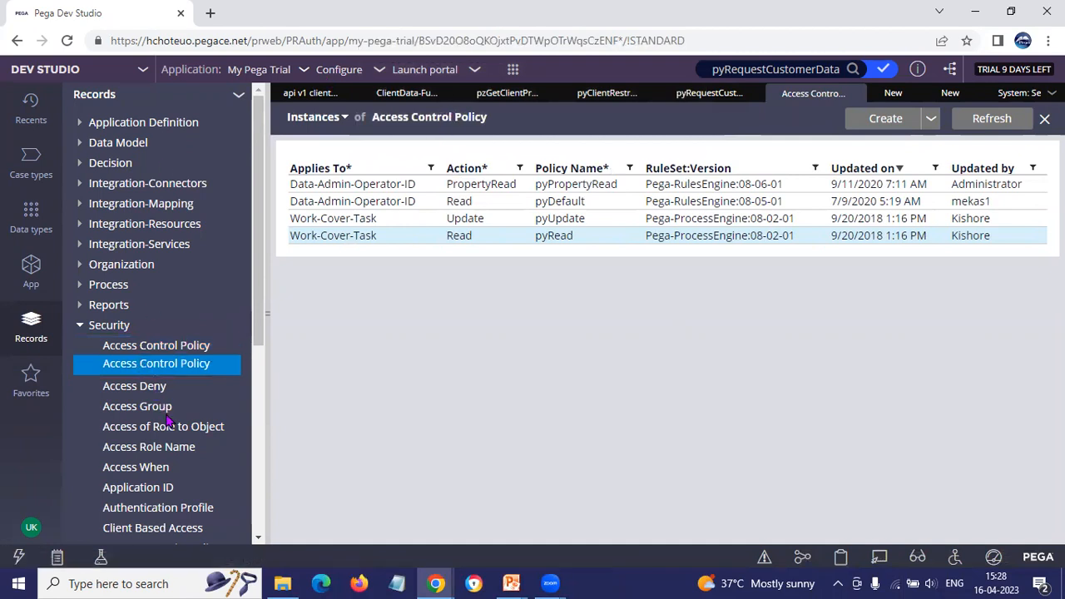
left_click(154, 390)
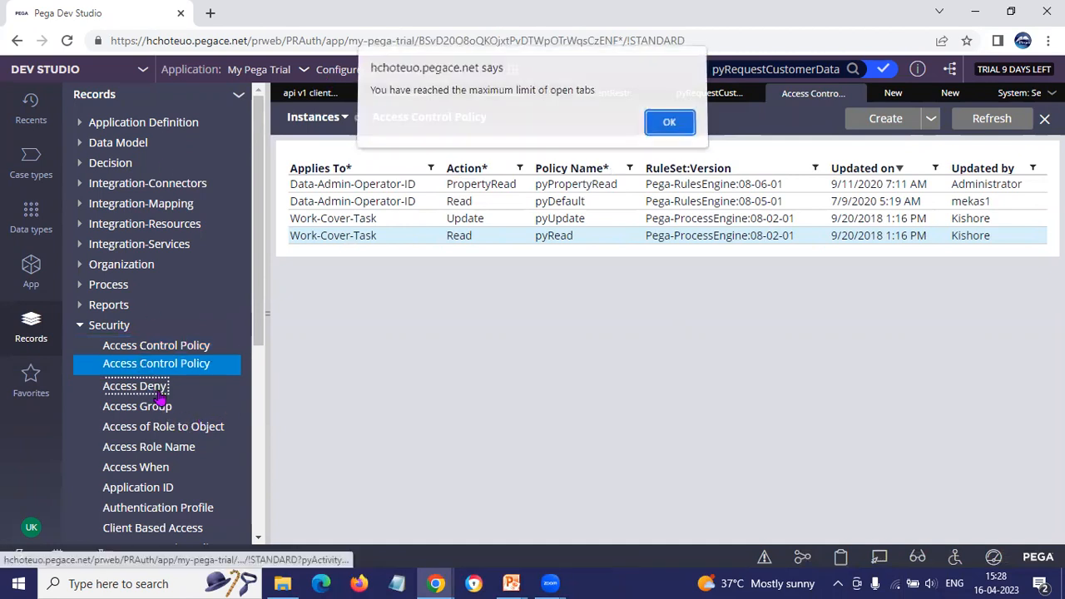
left_click(675, 129)
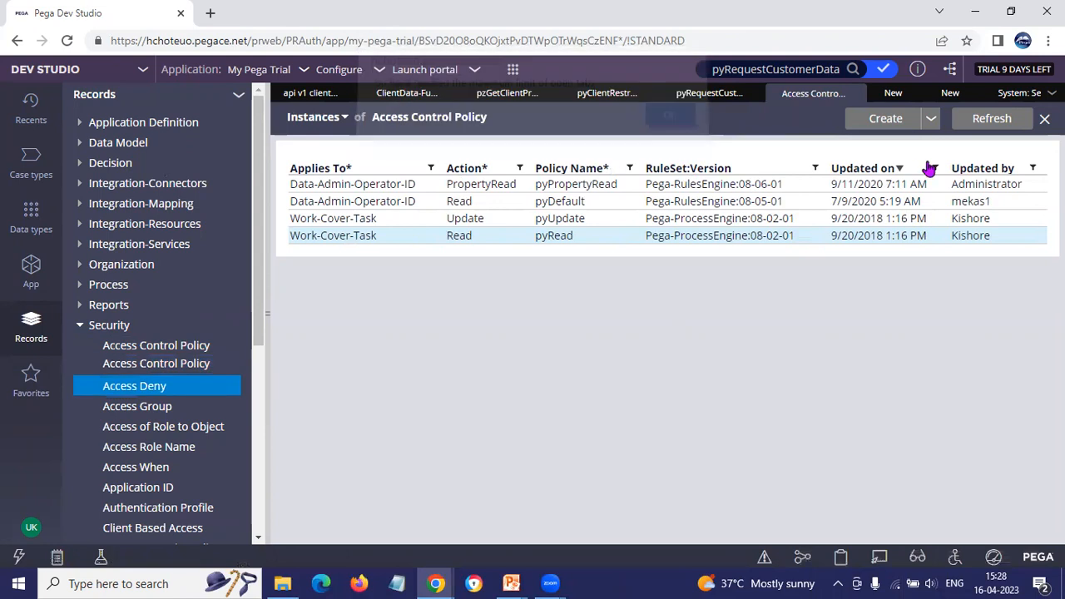
Step: Close the open ClientData-FunctionRestrictions list, and view the Access Deny instances before closing that list too
left_click(906, 94)
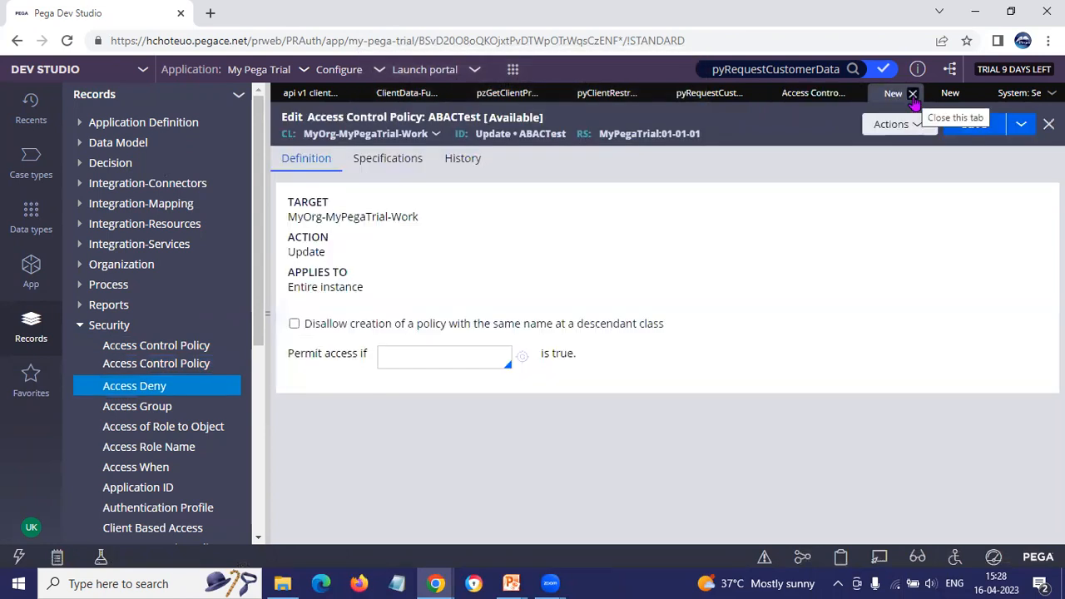
left_click(705, 96)
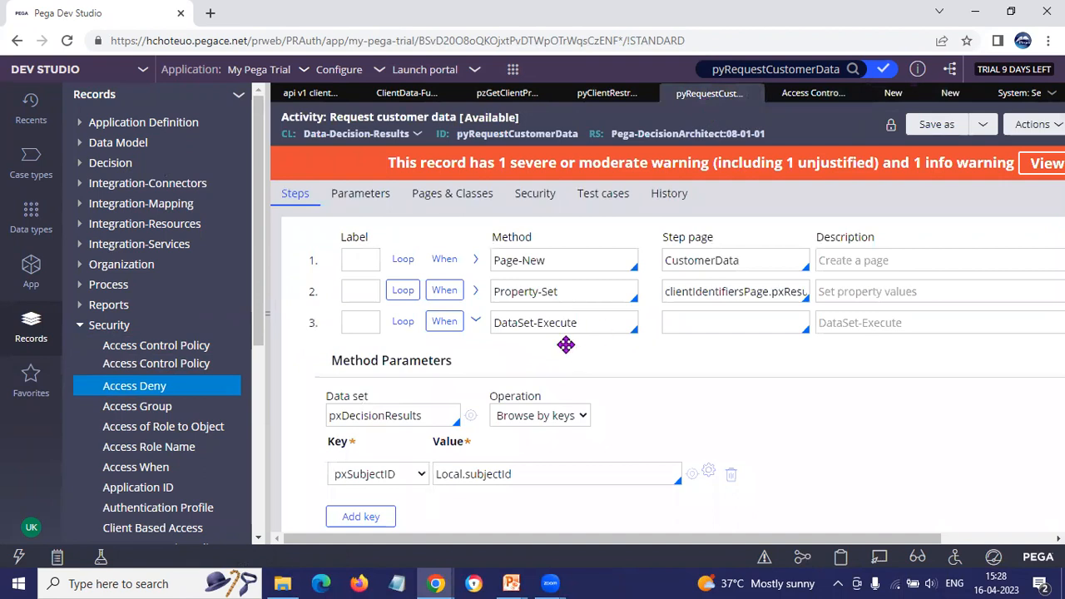
left_click(412, 95)
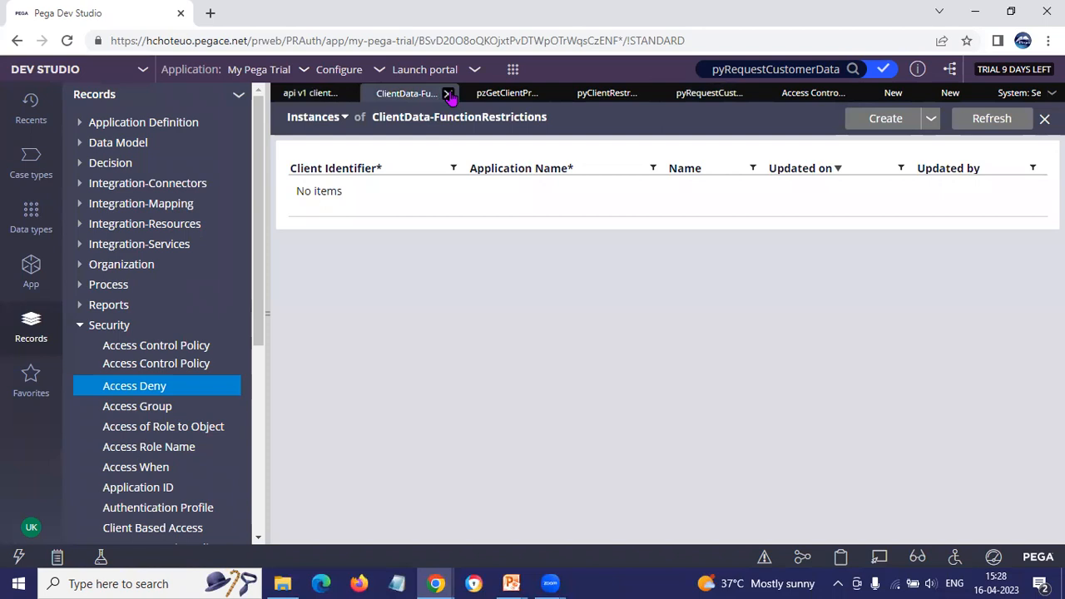
left_click(449, 94)
left_click(136, 383)
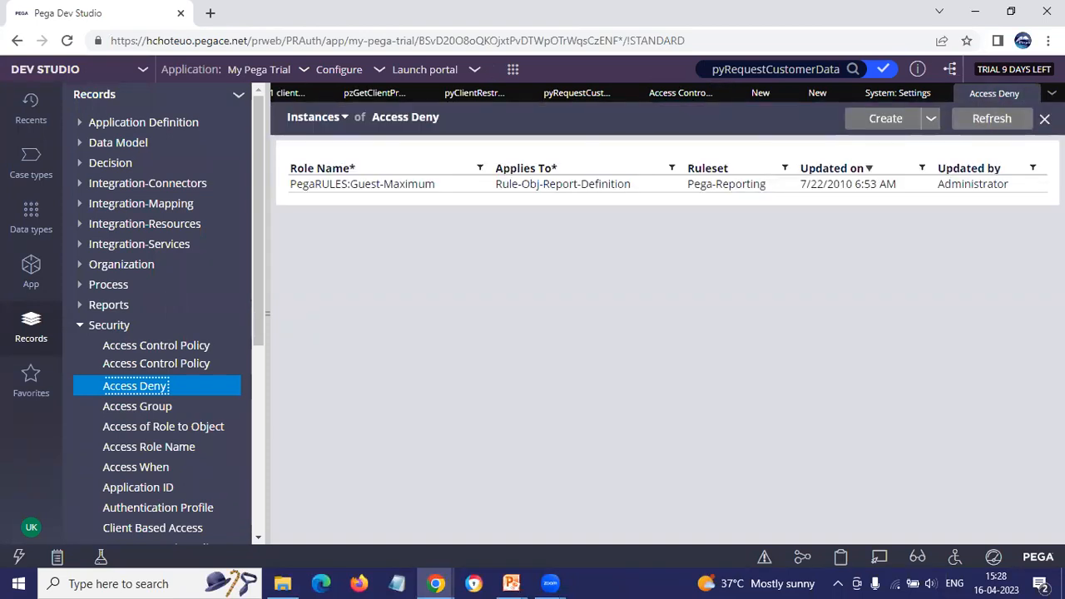
left_click(1044, 119)
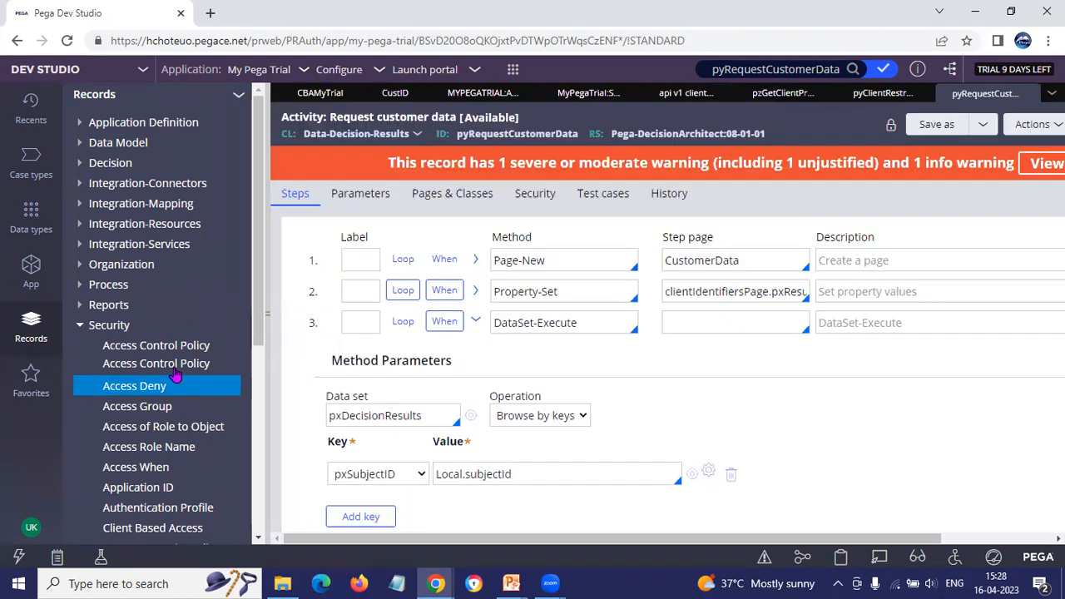
Step: Open the Access Control Policy Condition instances and widen the Records explorer just enough to fit the full rule type names
left_click(176, 367)
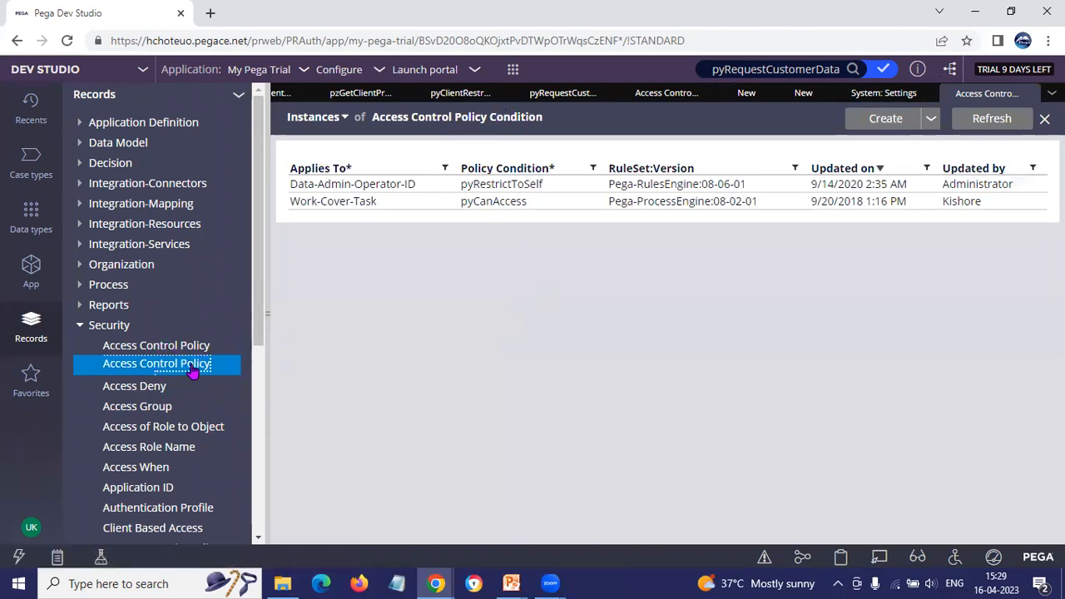
left_click_drag(270, 364, 344, 352)
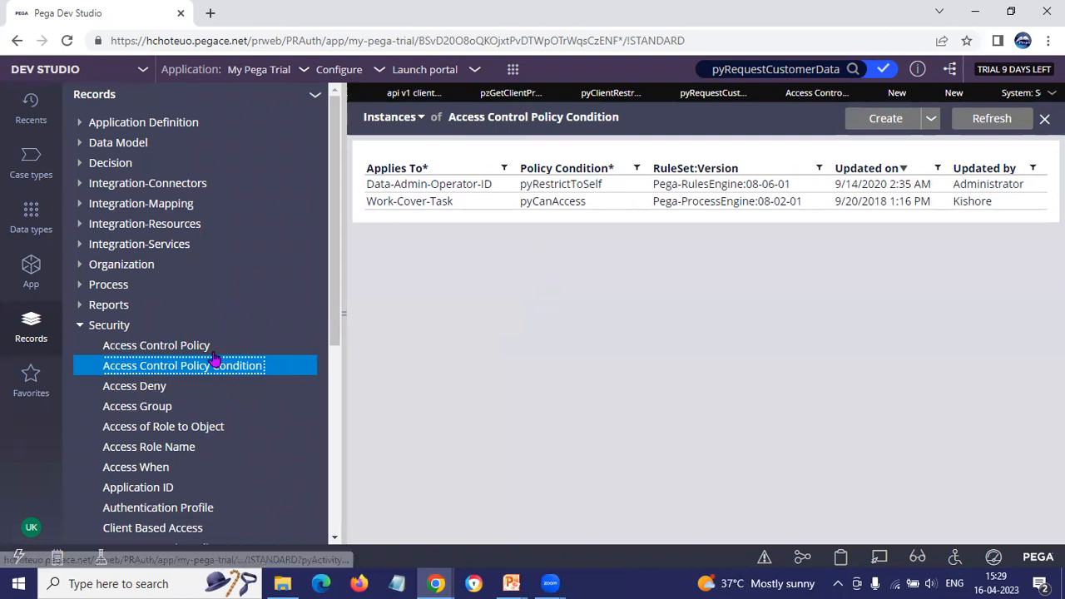
left_click_drag(342, 344, 293, 342)
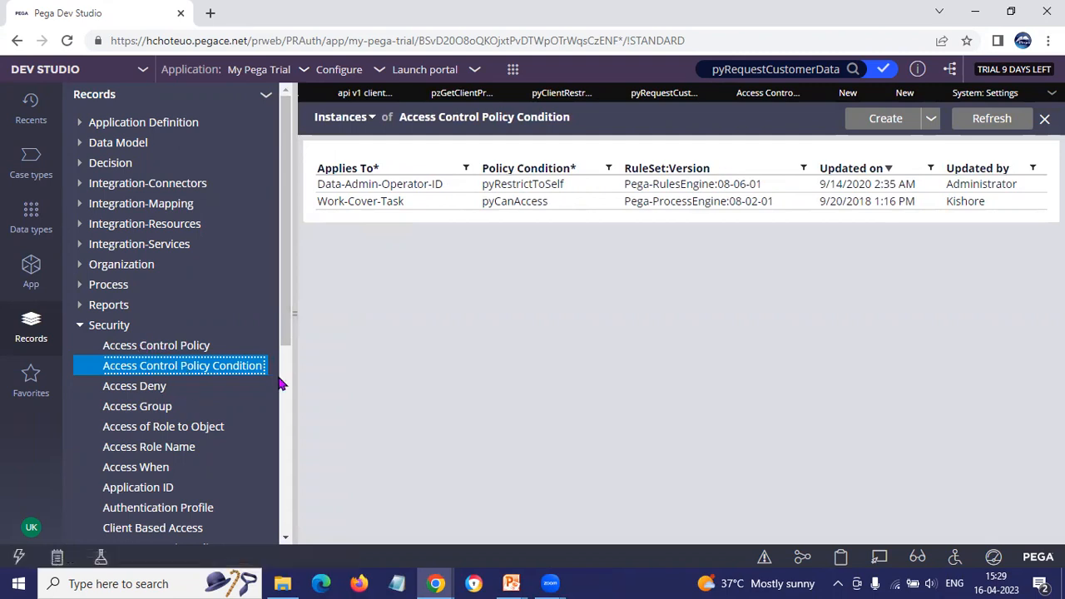
Step: Show the Access Control Policy instances and try to open the pyRead, pyUpdate and pyDefault policies
left_click(198, 347)
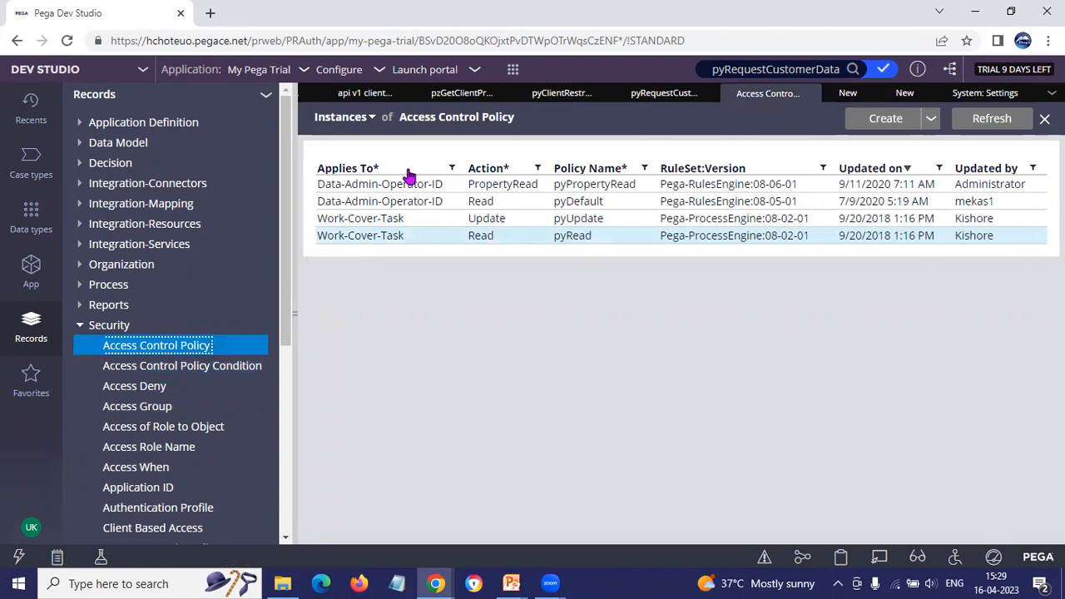
left_click(366, 243)
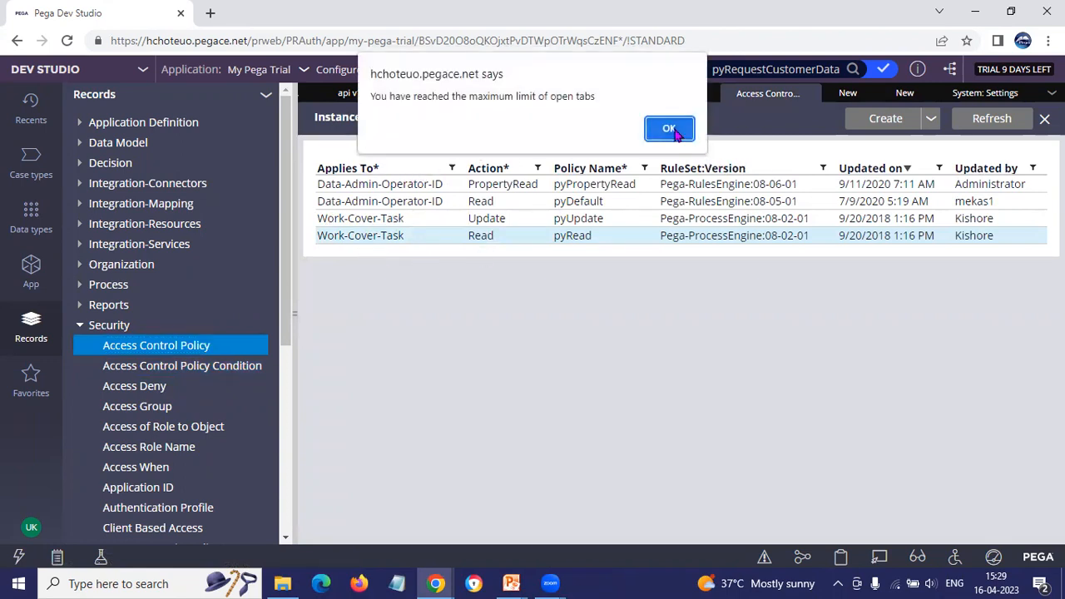
left_click(671, 128)
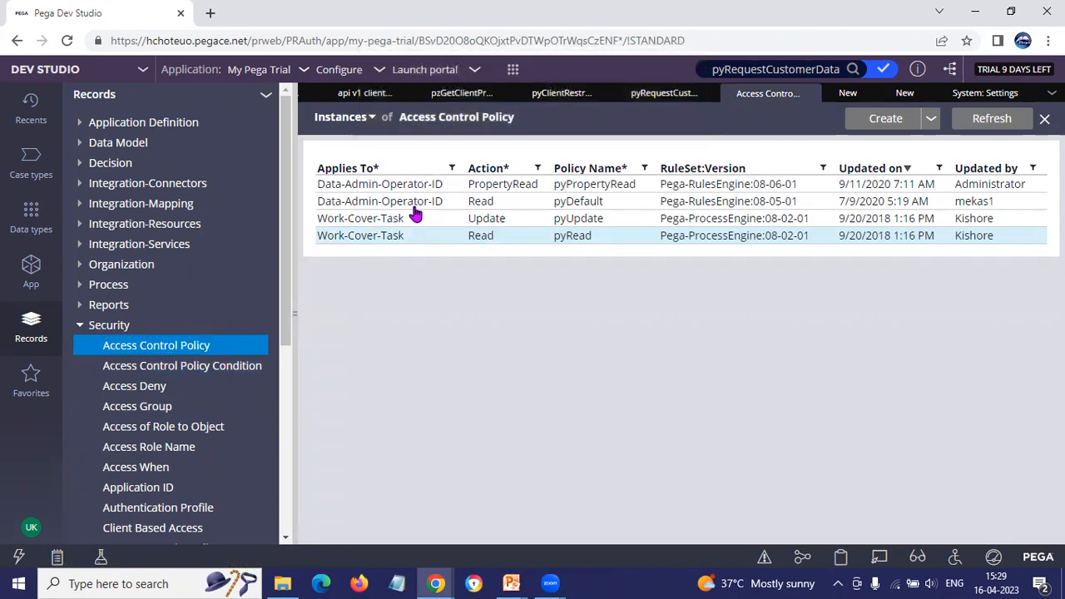
left_click(353, 221)
left_click(670, 129)
left_click(420, 208)
left_click(670, 129)
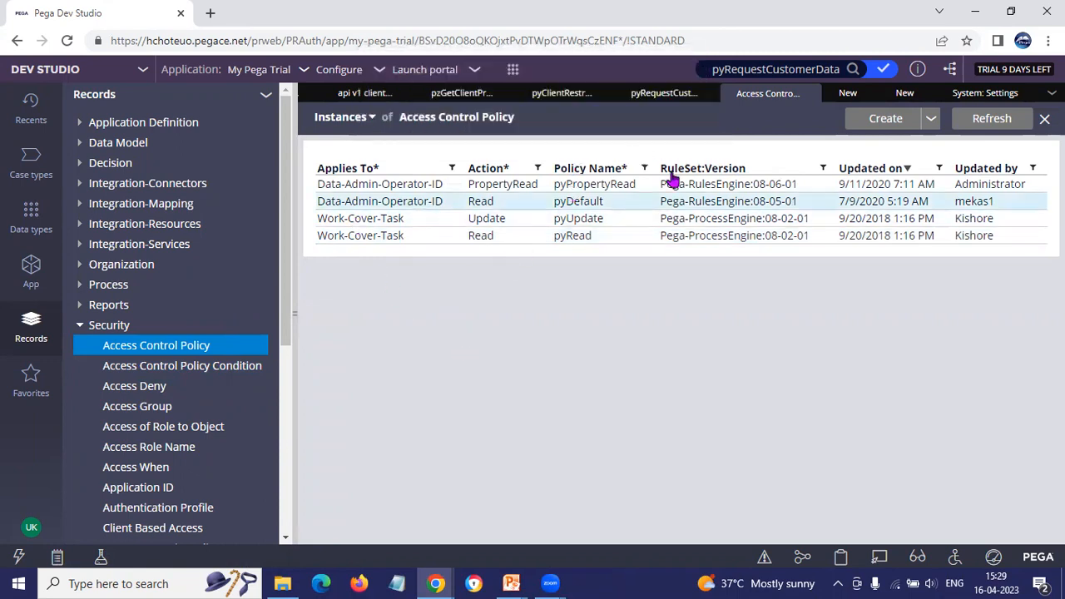
Step: Close the open ABACTest and test access control policies, discarding unsaved changes
left_click(848, 92)
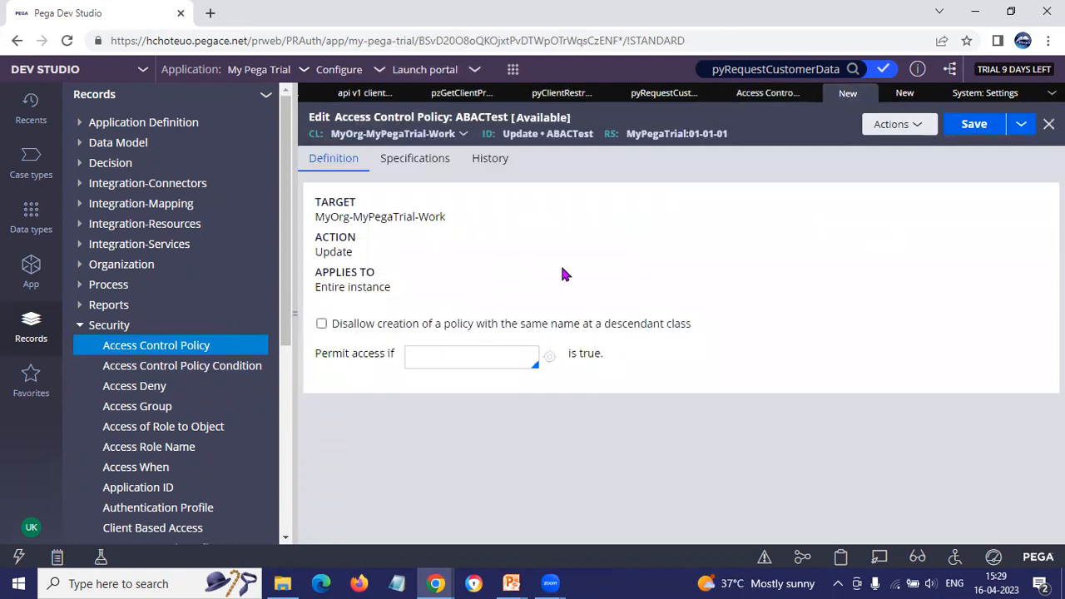
left_click_drag(549, 139, 570, 135)
left_click(869, 95)
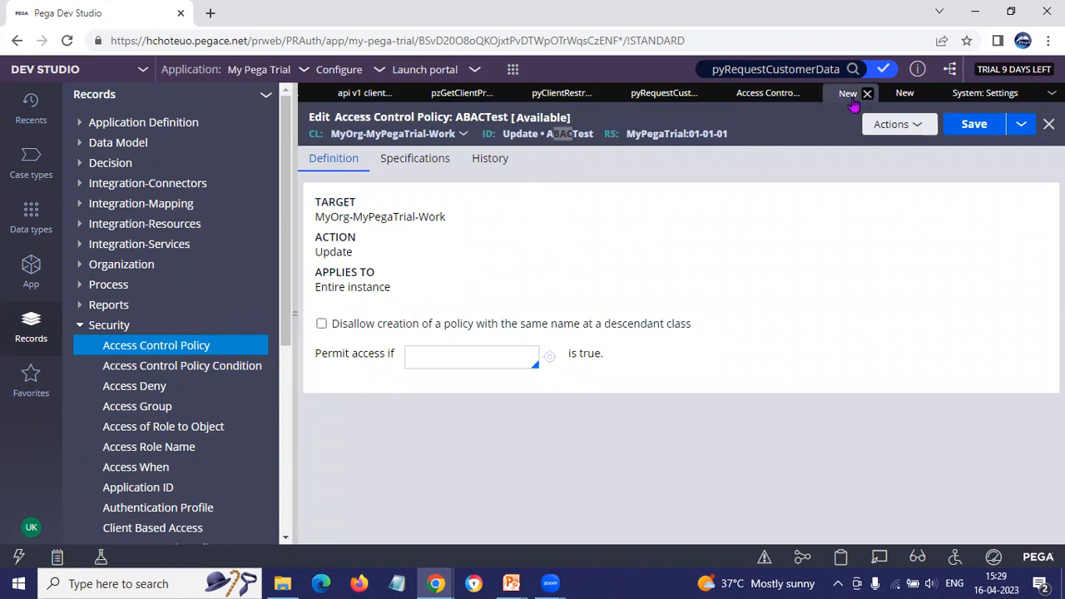
left_click(1010, 94)
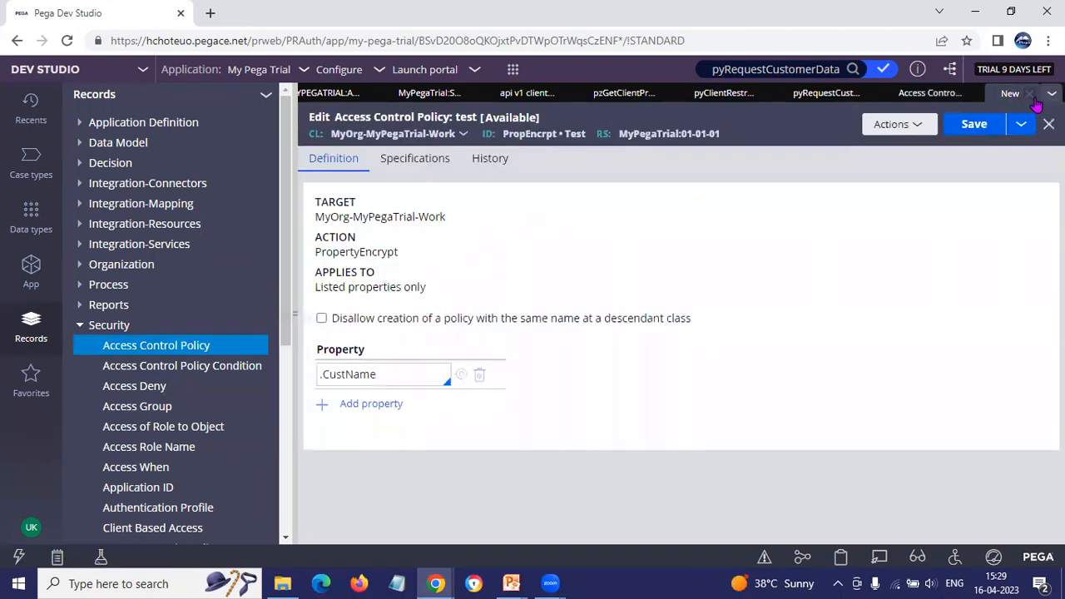
left_click(1029, 94)
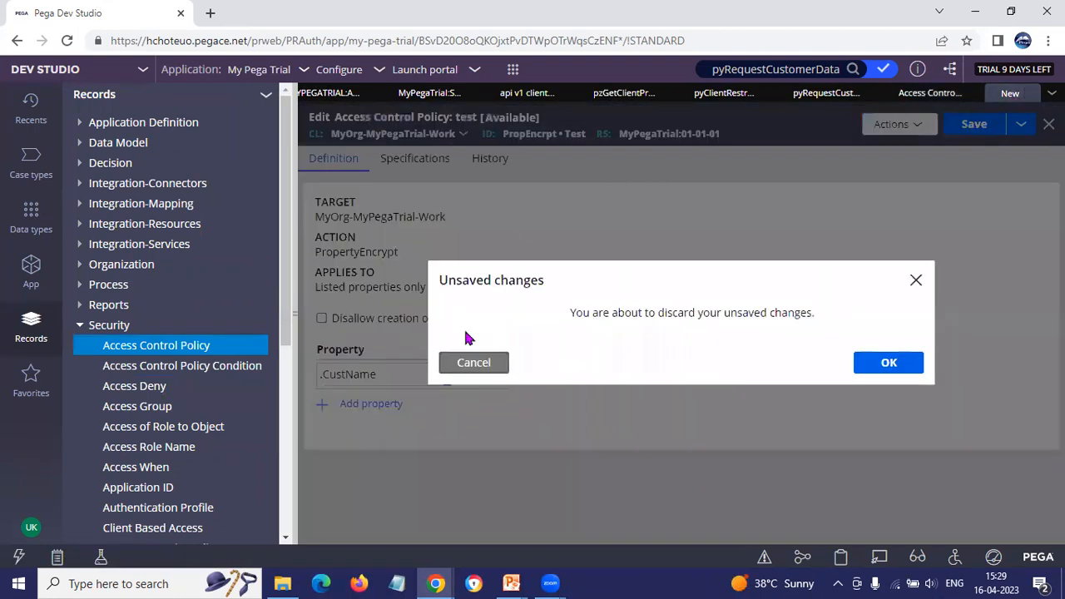
left_click(867, 368)
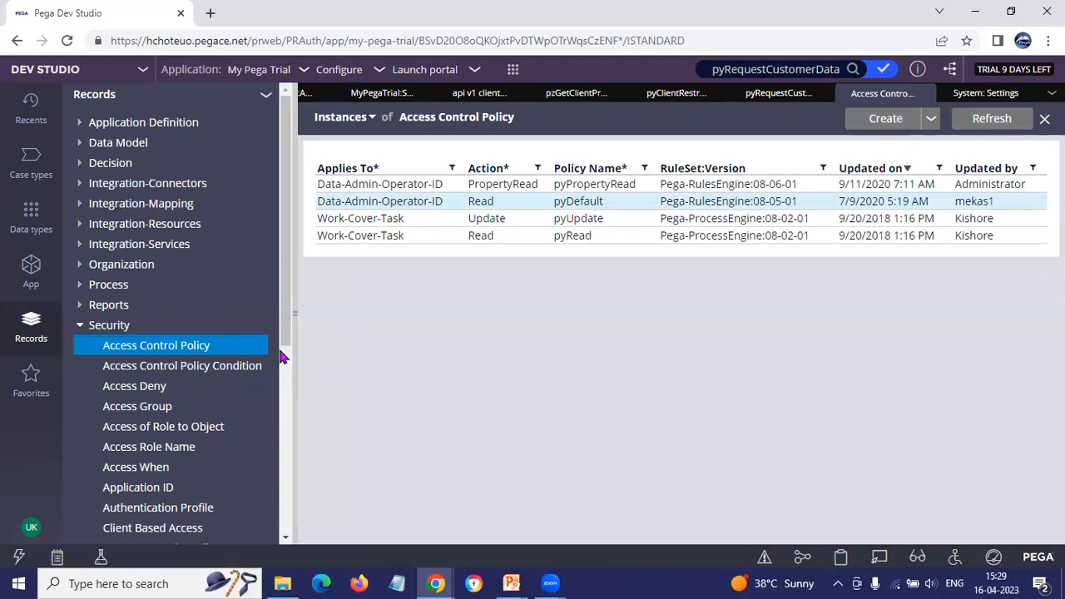
Step: Open the pyUpdate policy of Work-Cover-Task and start creating a new access control policy from it
left_click(381, 236)
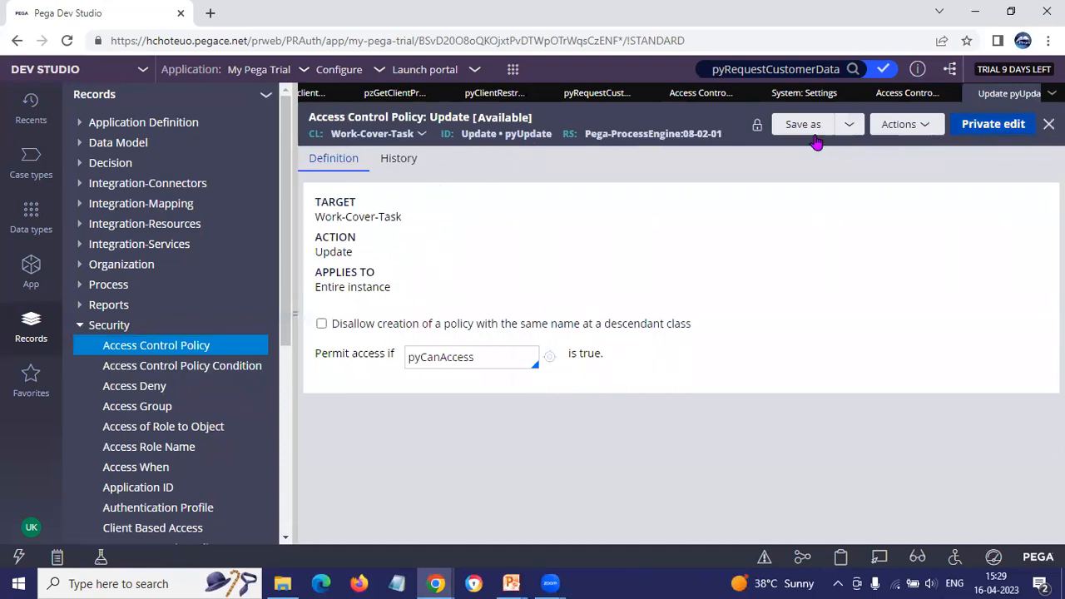
left_click(930, 126)
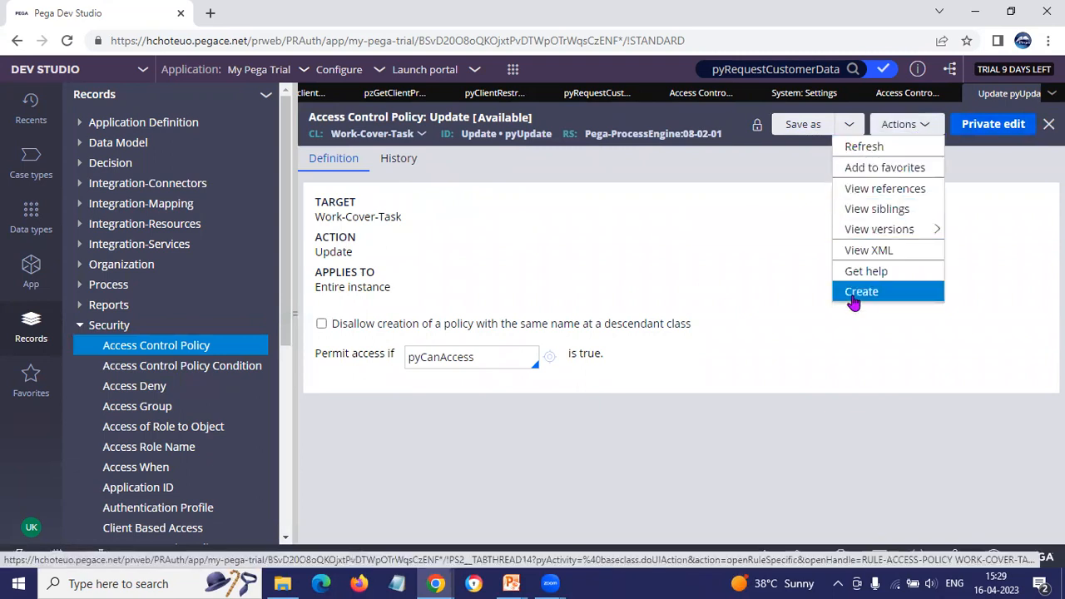
left_click(856, 293)
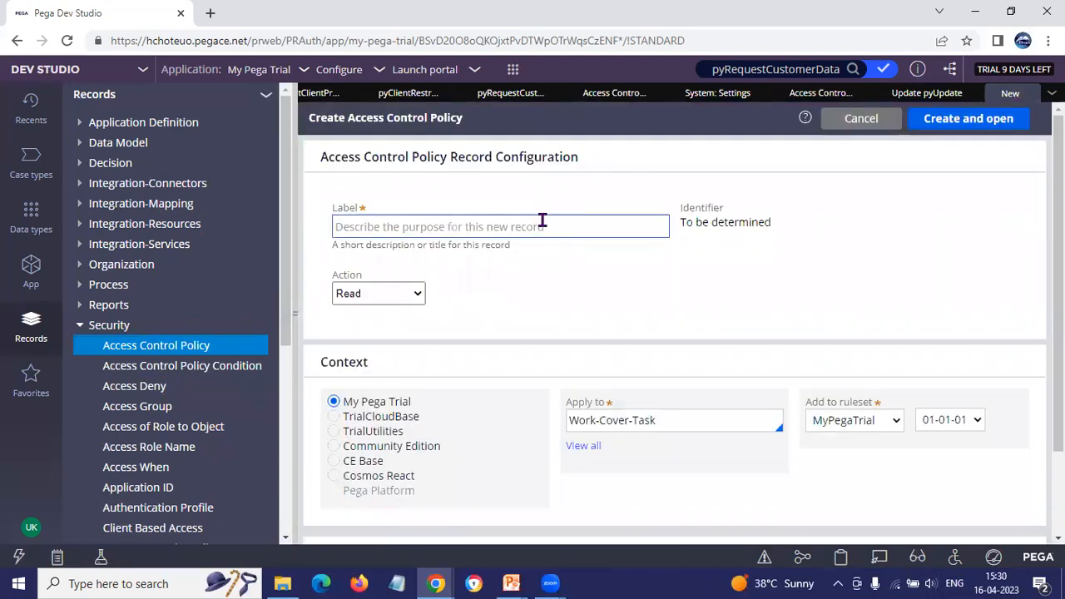
Step: Label the new access control policy Abactest and set its action to PropertyEncrypt
left_click(453, 225)
type("abactE")
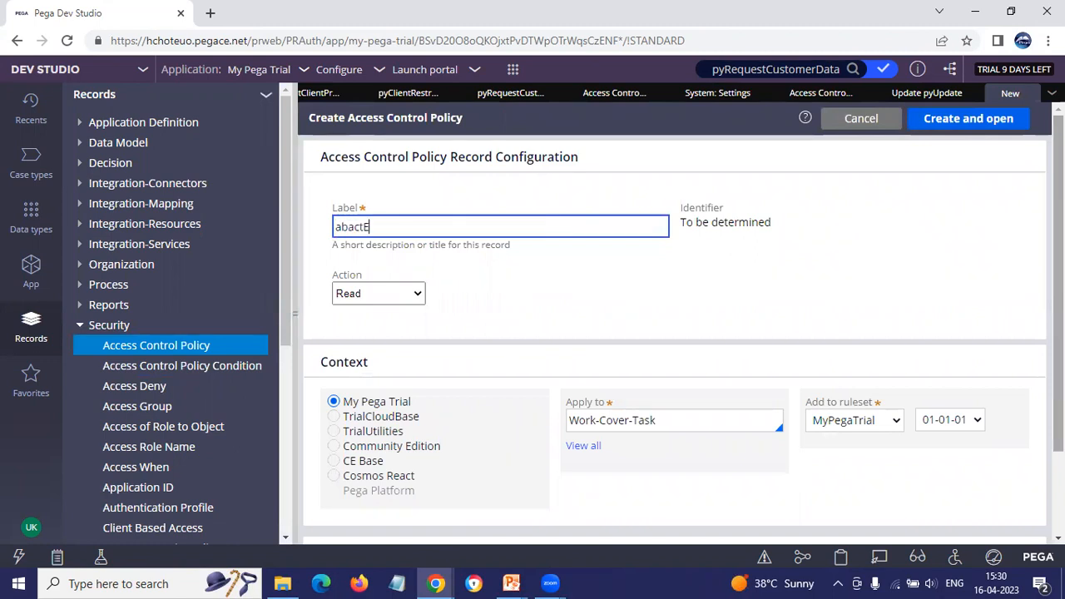
key("BackSpace")
key("BackSpace")
key("BackSpace")
key("BackSpace")
key("BackSpace")
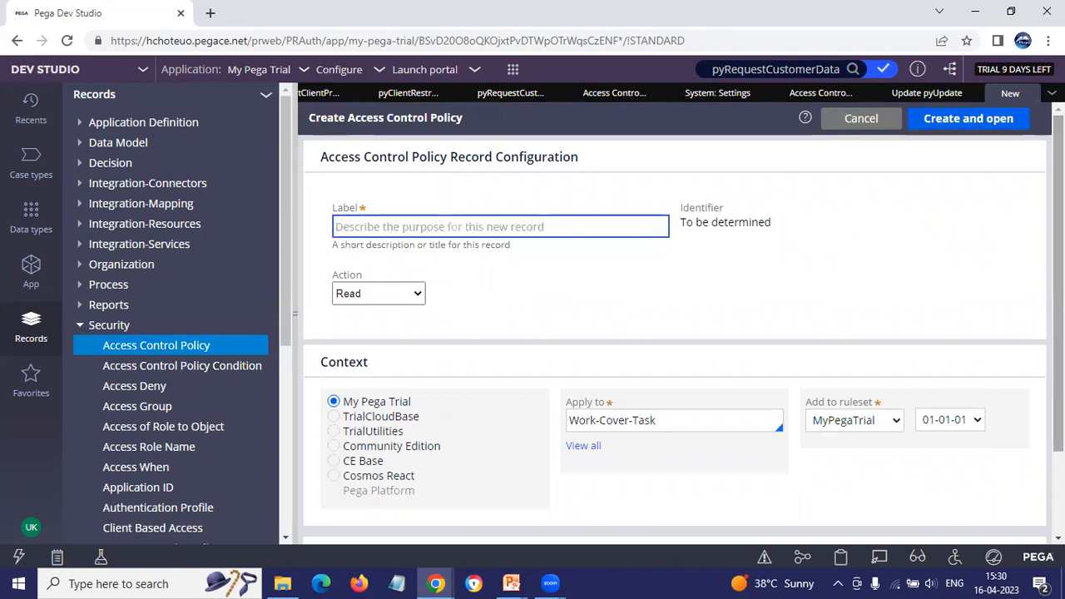
type("A")
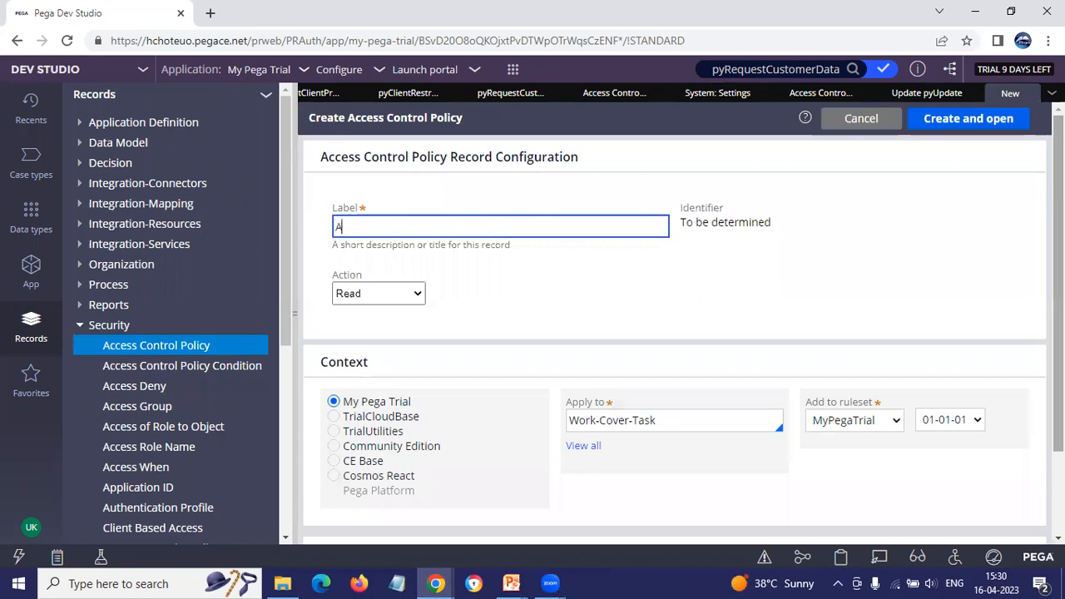
type("bactest")
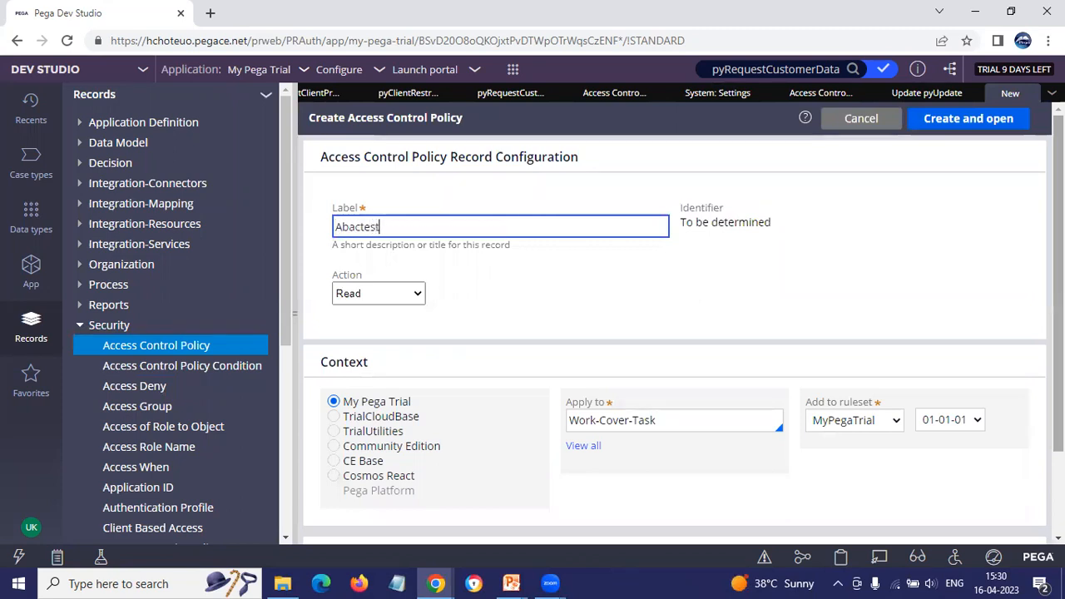
key("Tab")
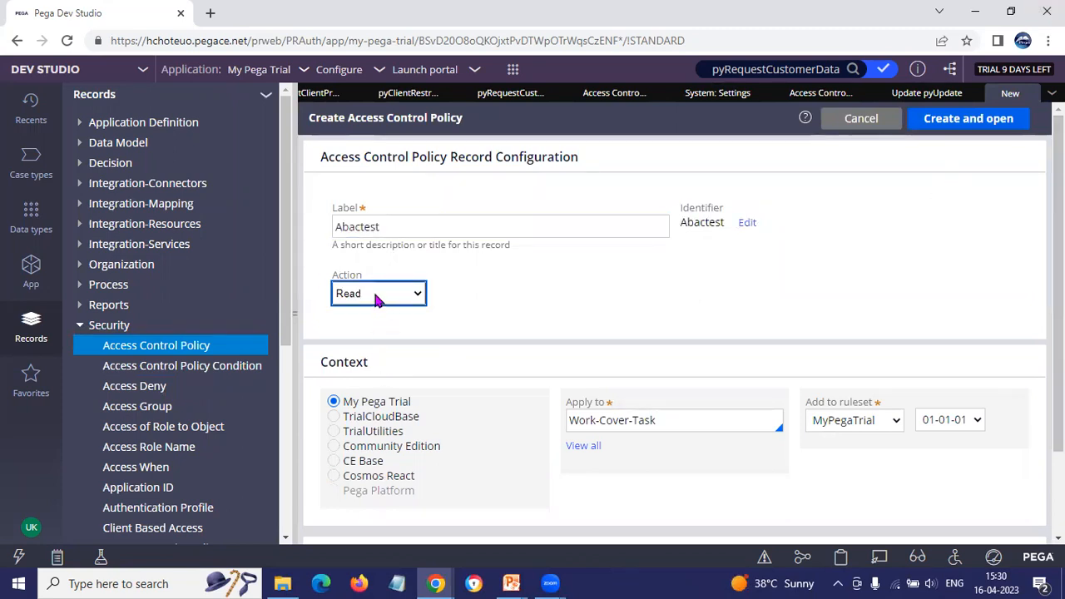
left_click(376, 299)
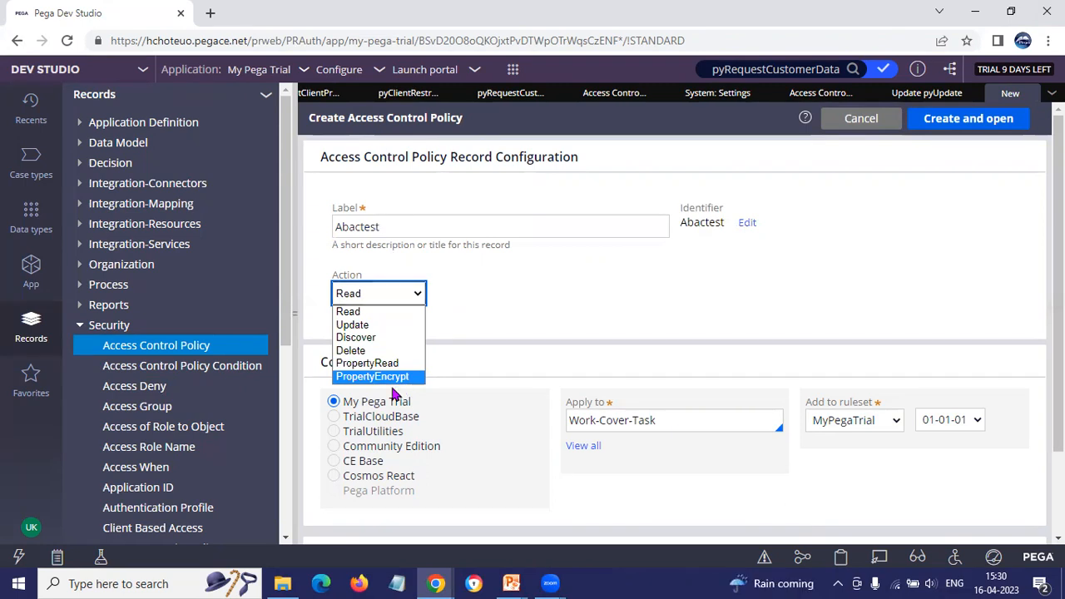
left_click(400, 379)
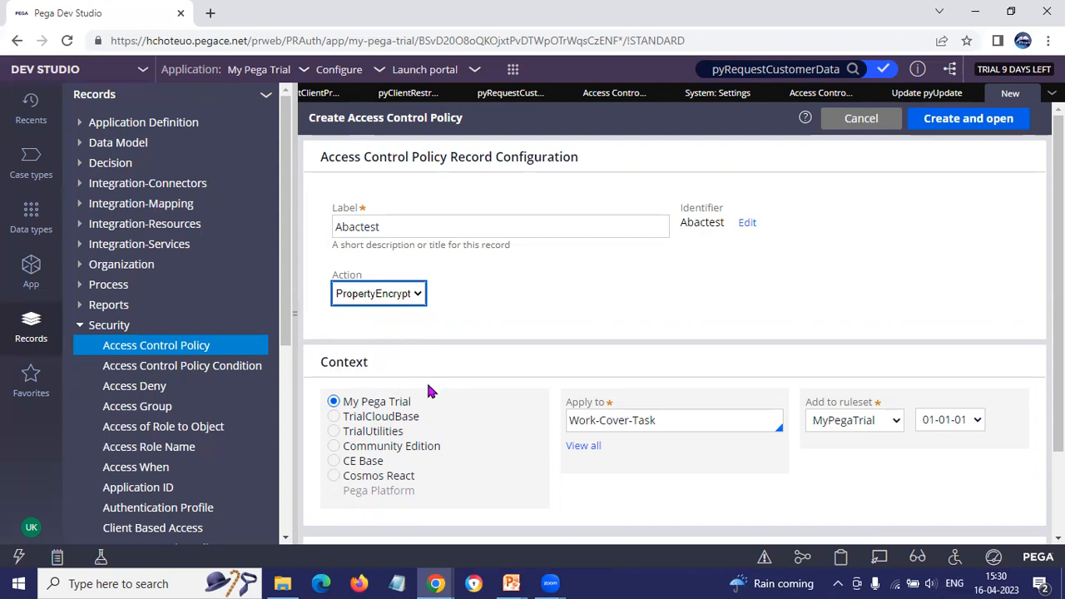
Step: Apply the new policy to the application's work class MyOrg-MyPegaTrial-Work, then create and open it
left_click(651, 419)
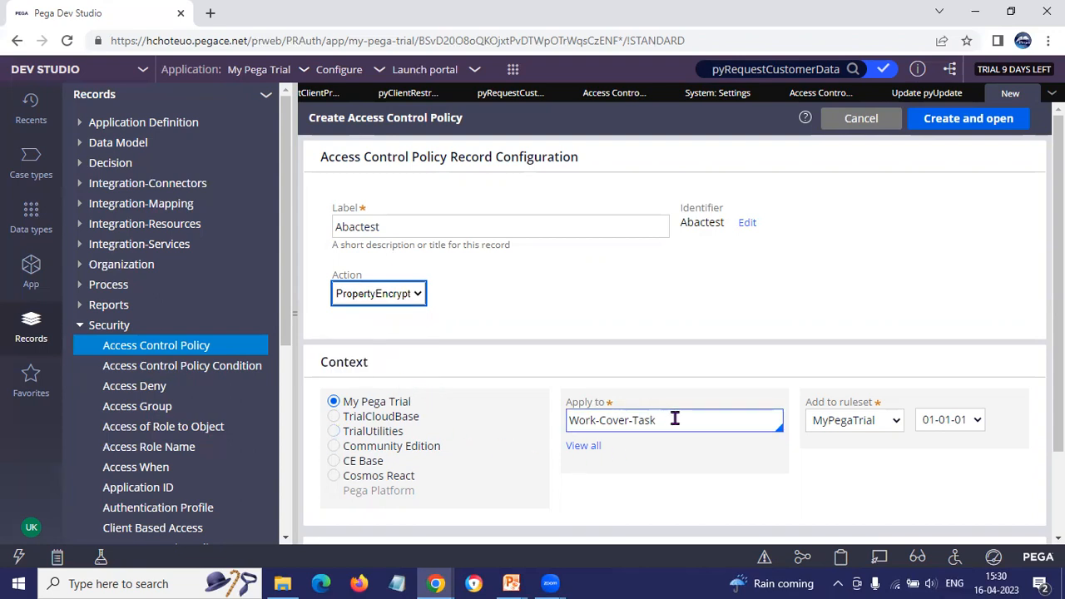
left_click_drag(675, 420, 482, 433)
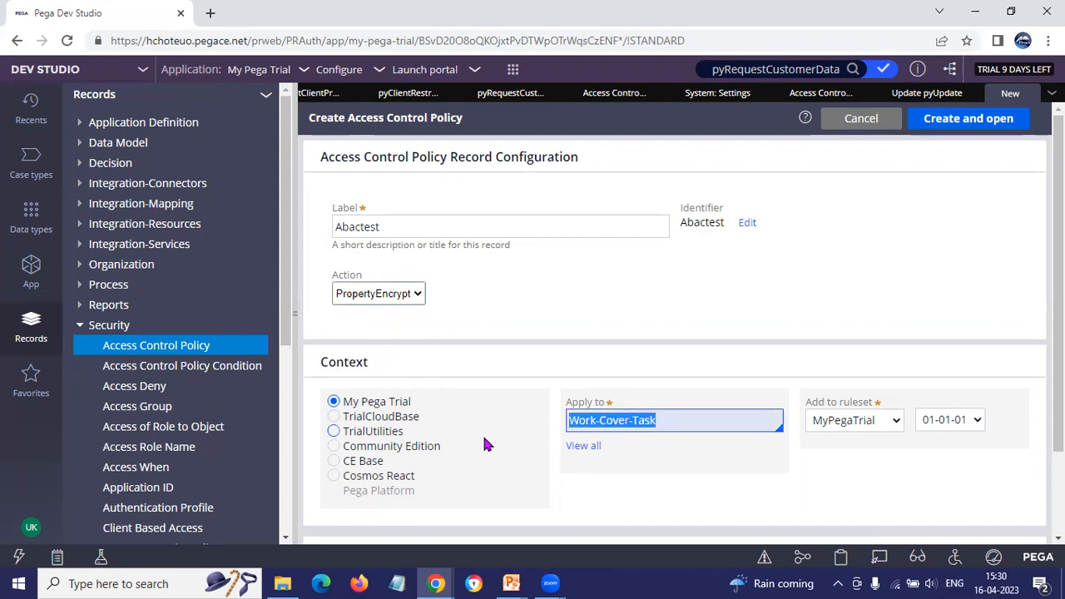
left_click(32, 268)
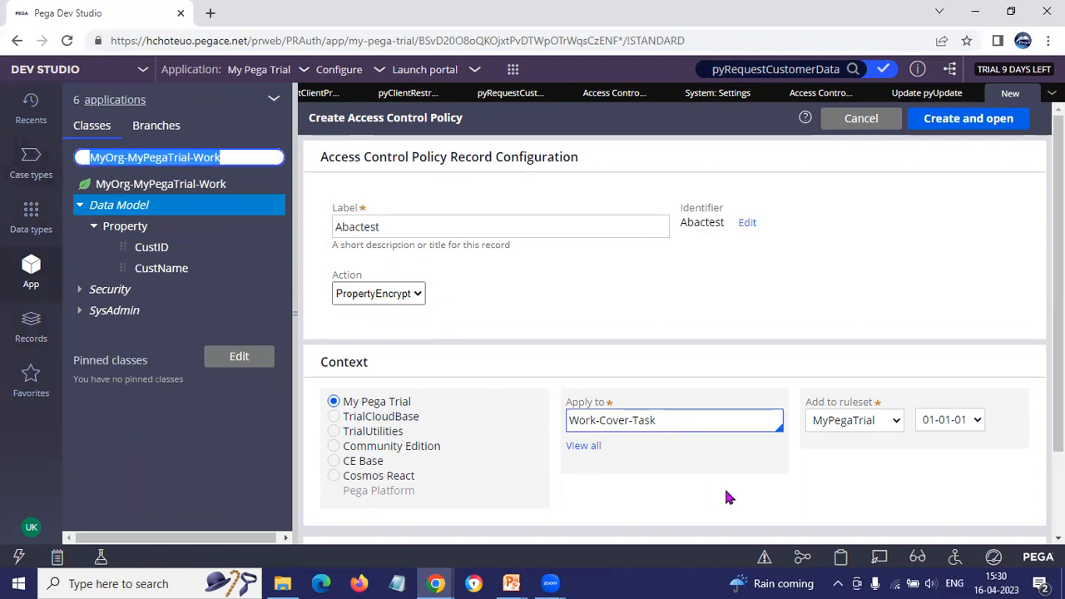
left_click_drag(638, 420, 440, 393)
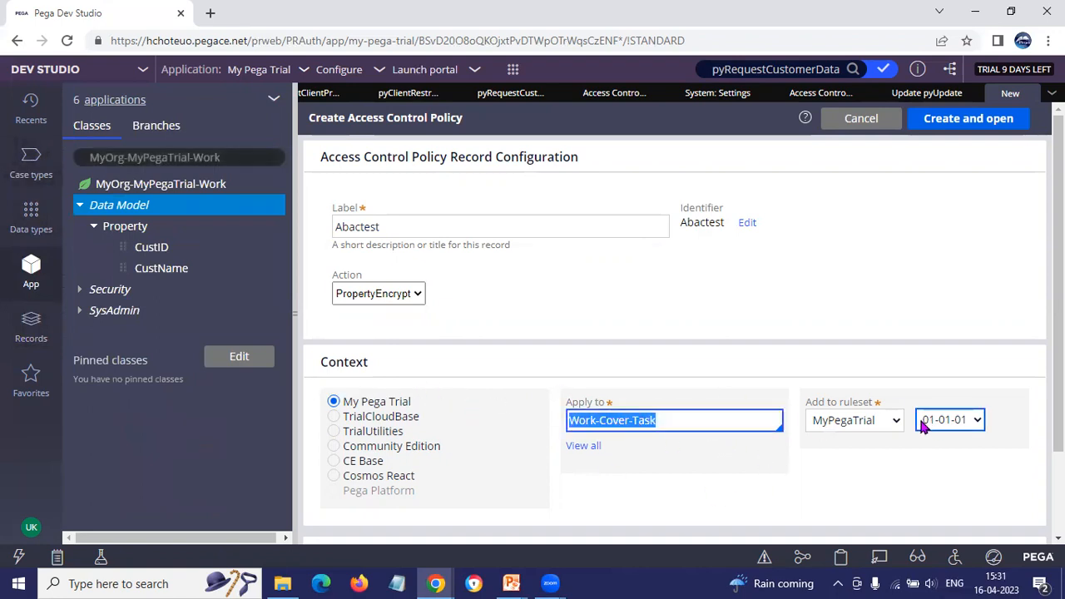
type("MyOrg-MyPegaTrial-Work")
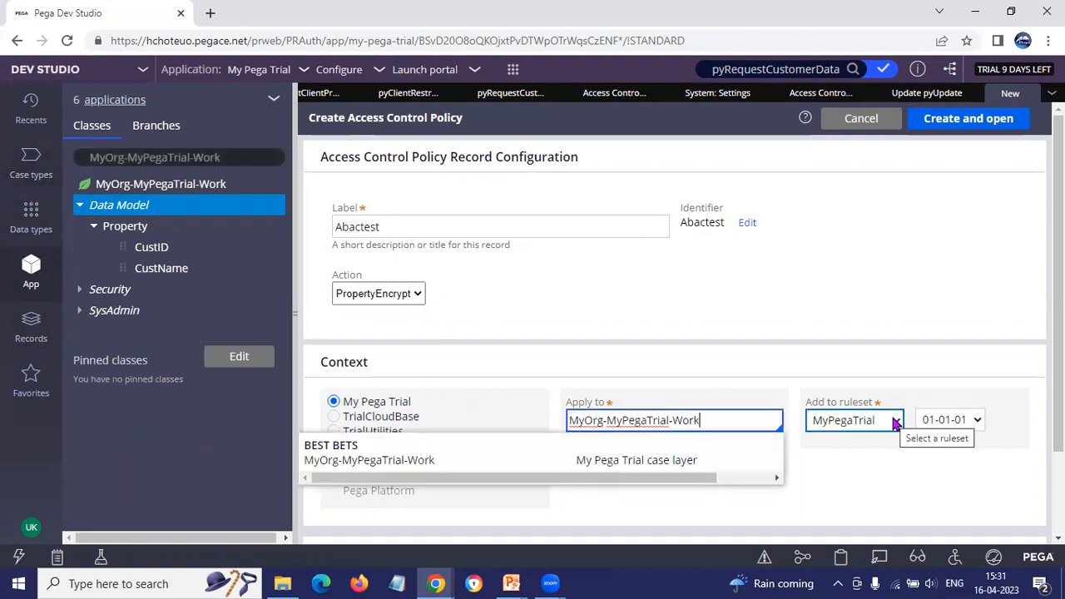
left_click(646, 462)
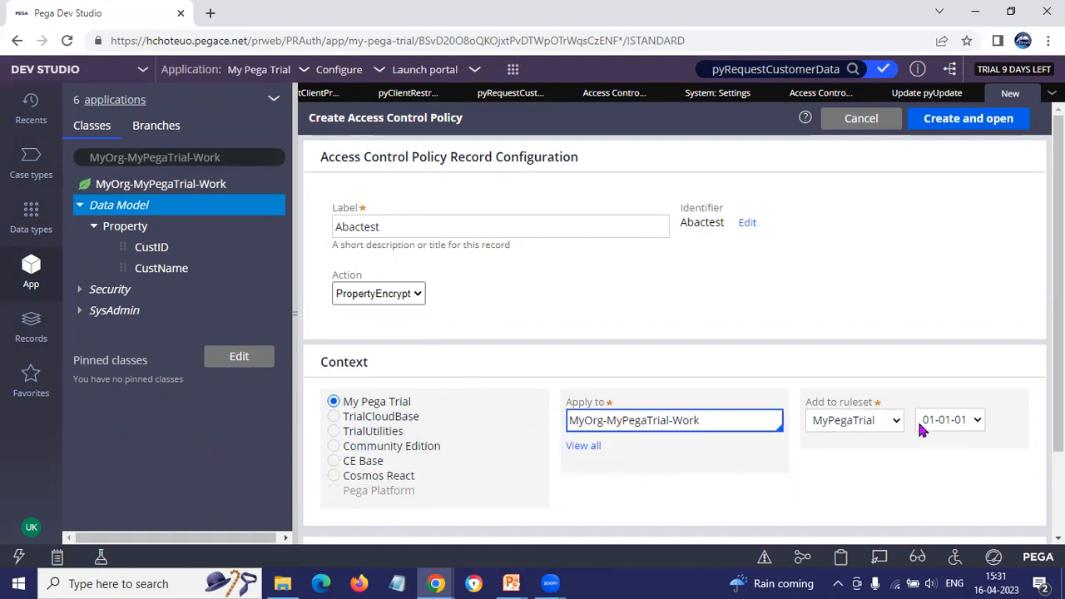
left_click(953, 121)
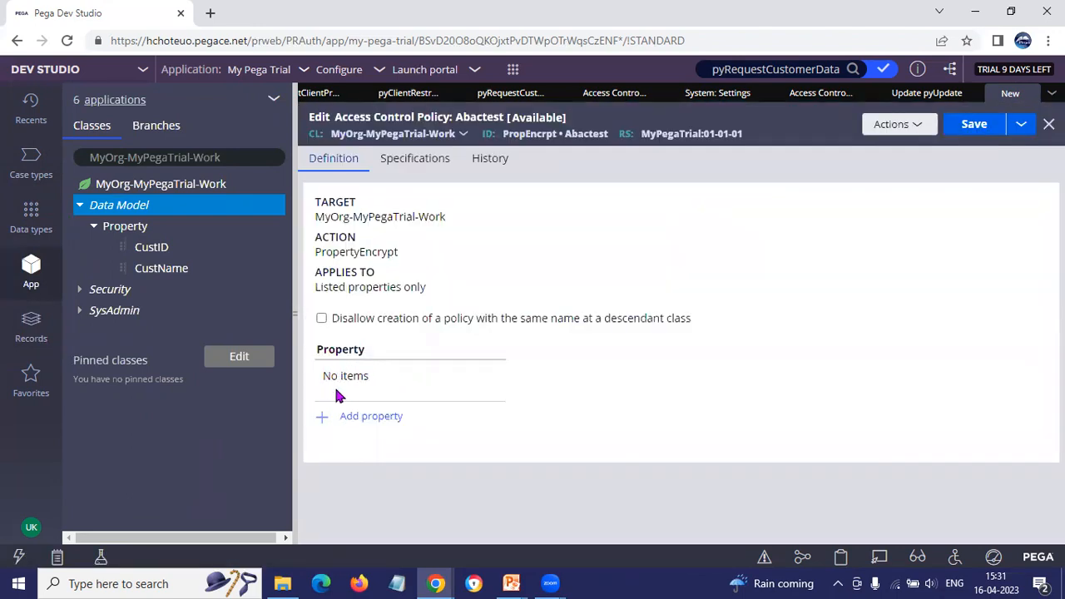
Step: Add the CustName property to the Abactest policy, then save and close the policy
left_click(349, 417)
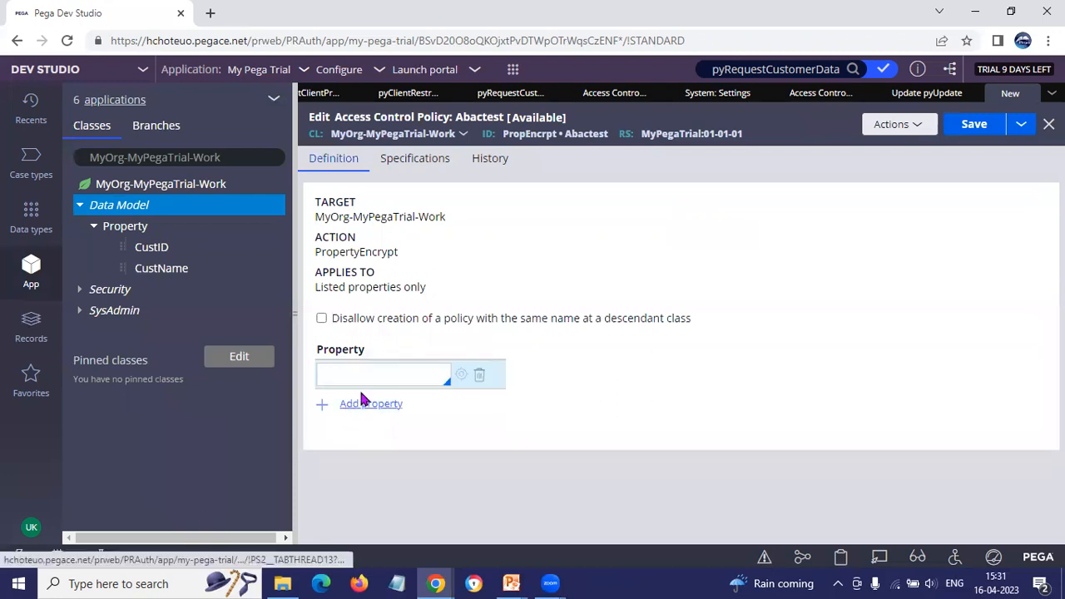
left_click(437, 364)
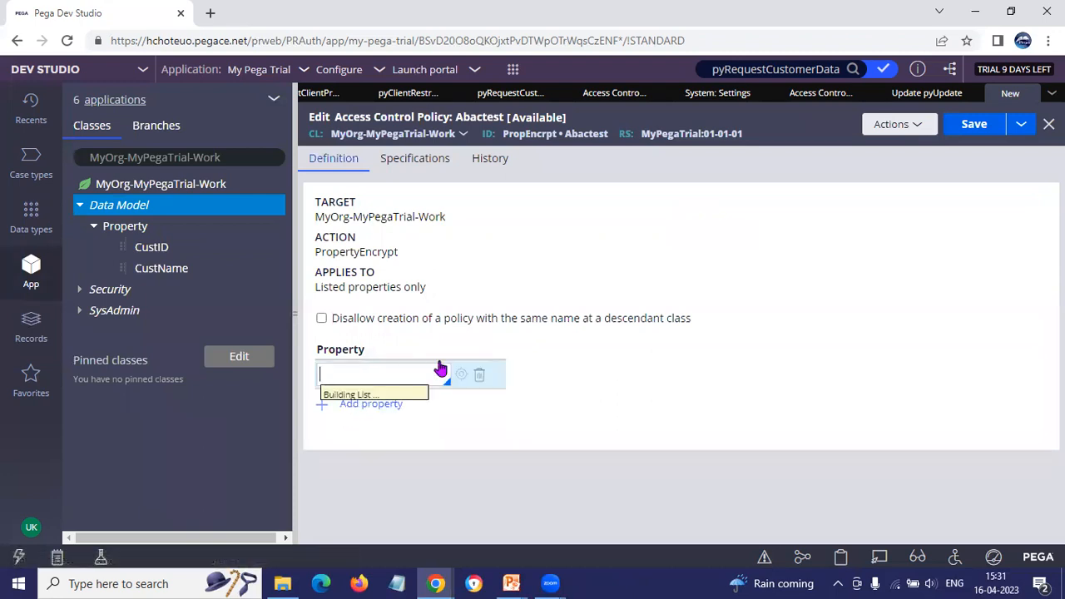
type("c")
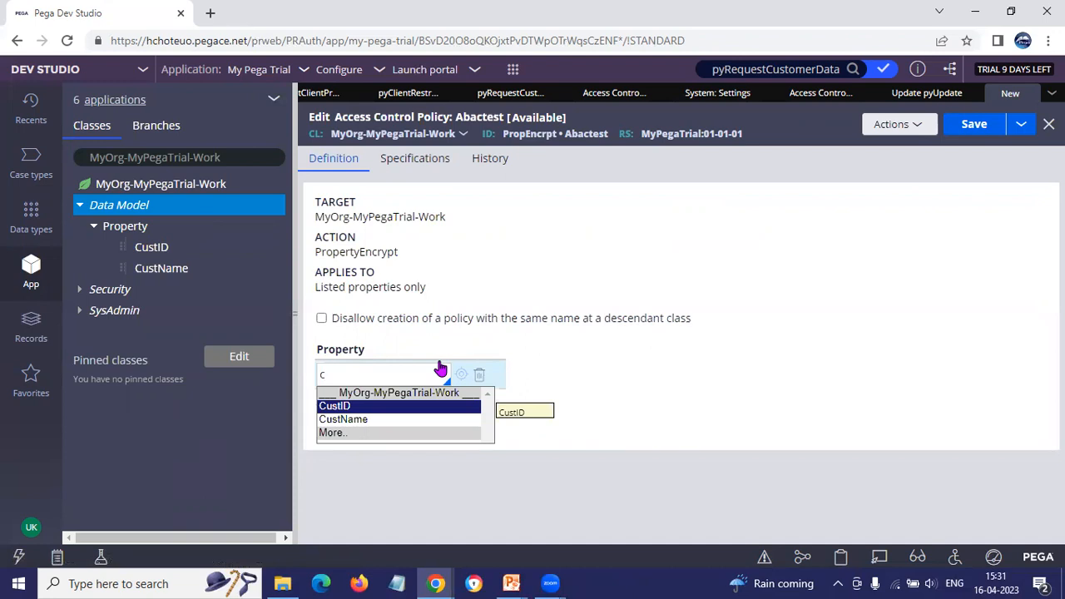
key("Down")
key("Return")
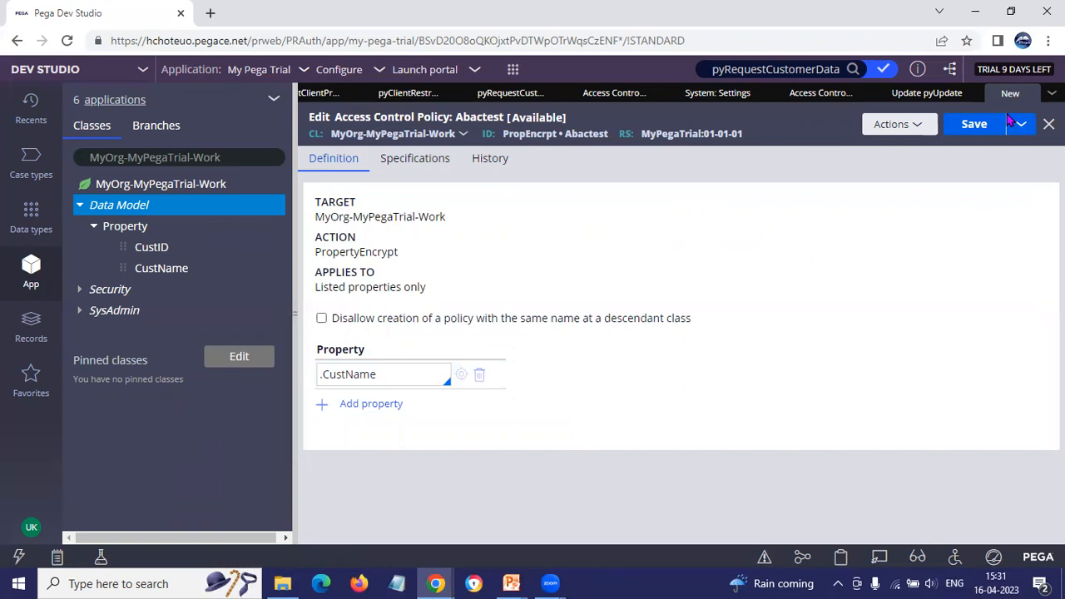
left_click(968, 126)
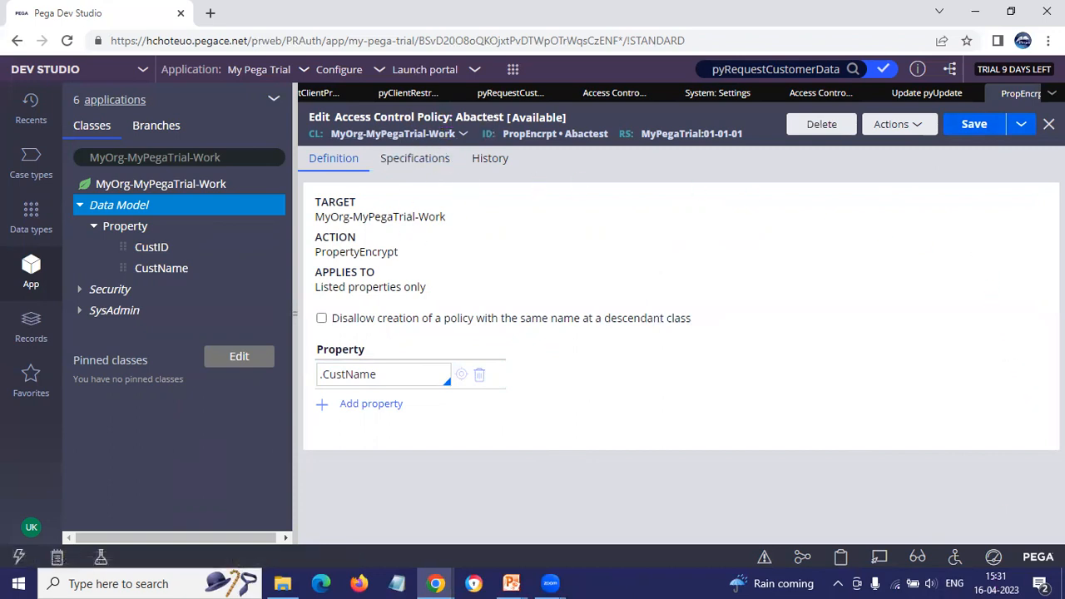
left_click(1048, 123)
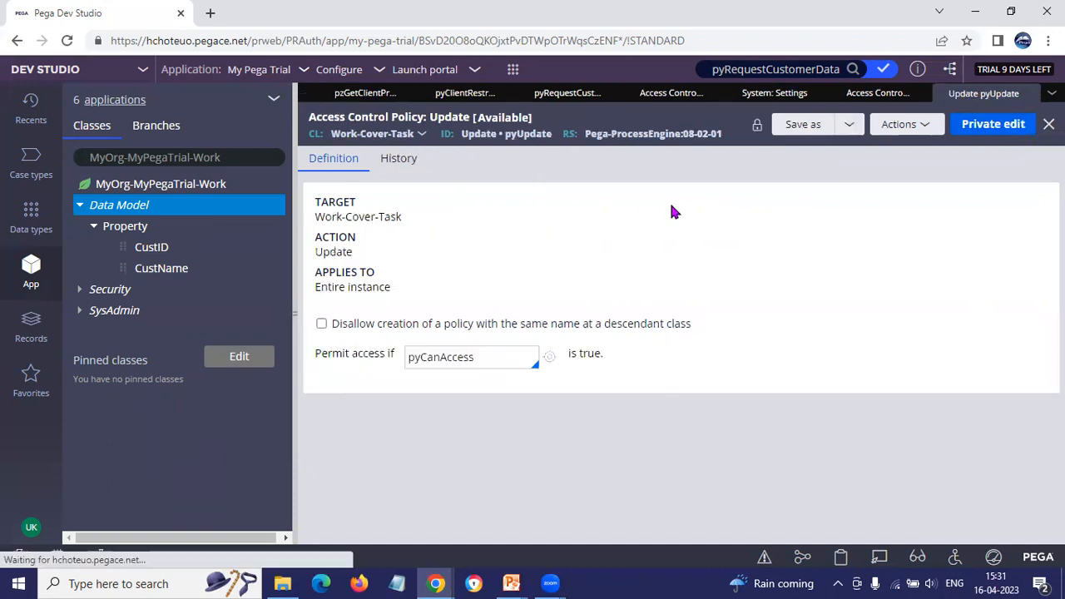
Step: Review the action and target class of the pyUpdate access control policy, then close it
mouse_move(341, 287)
left_mouse_down()
mouse_move(368, 275)
mouse_move(359, 281)
left_mouse_up()
left_click_drag(358, 253, 313, 252)
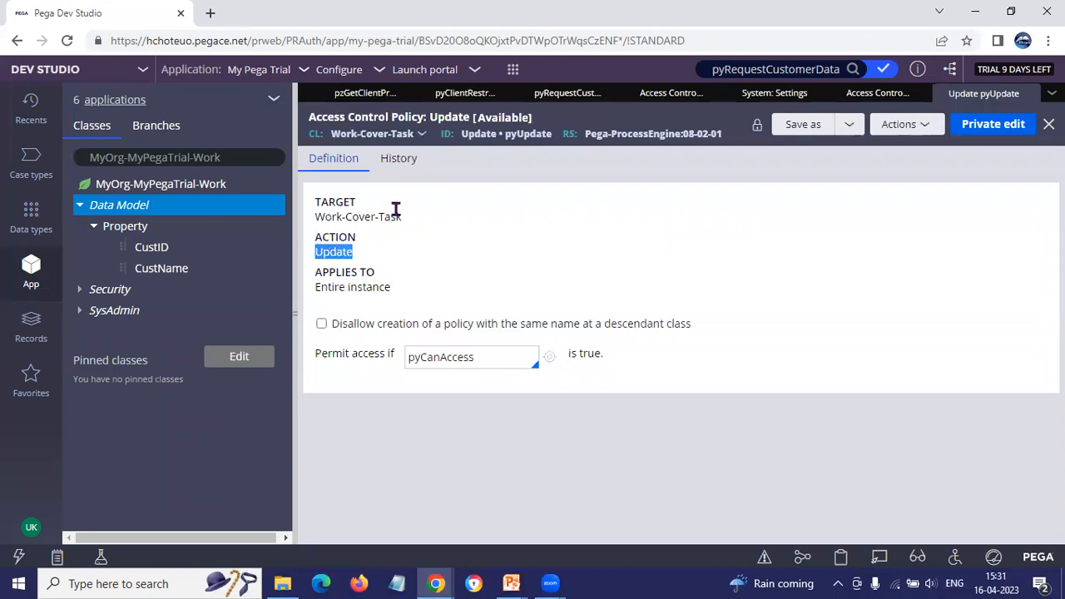
left_click_drag(402, 216, 326, 215)
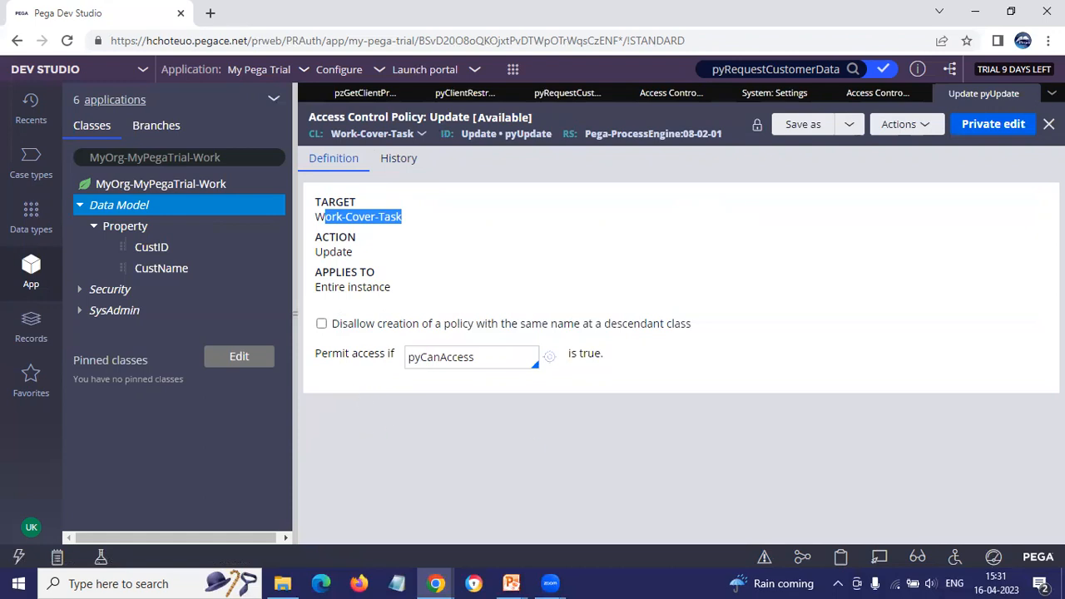
left_click(1048, 124)
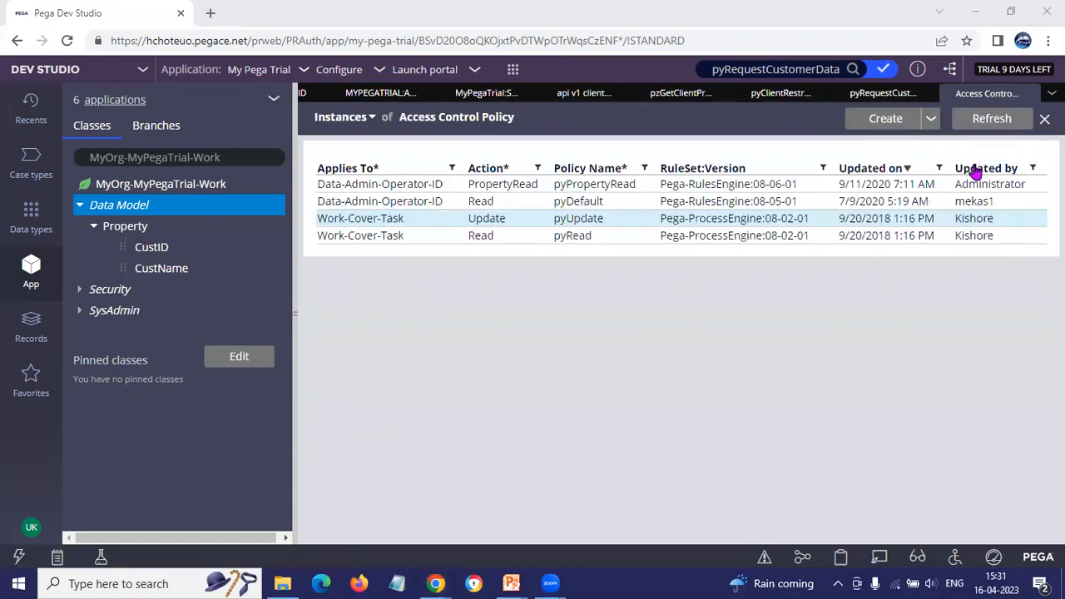
Step: Switch to the PowerPoint slide show and advance past the ABAC authorization slide
key("alt+Tab")
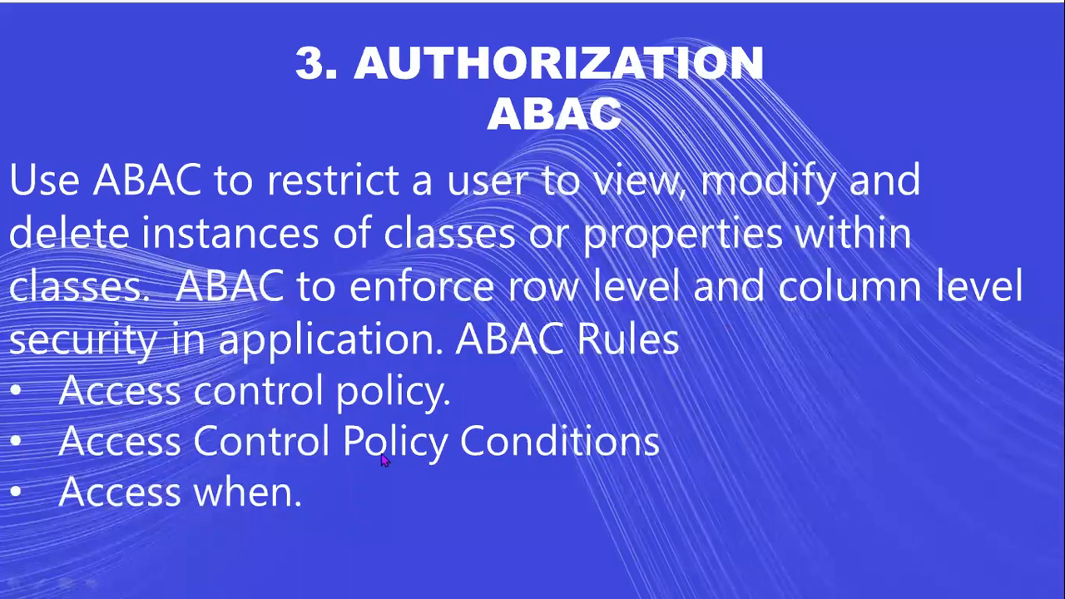
left_click(446, 508)
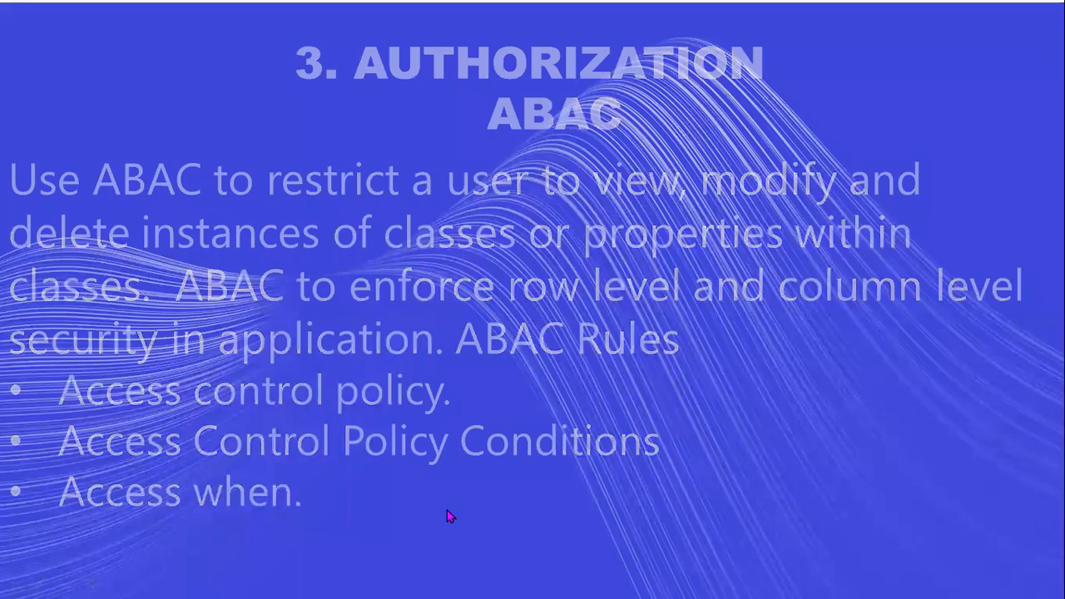